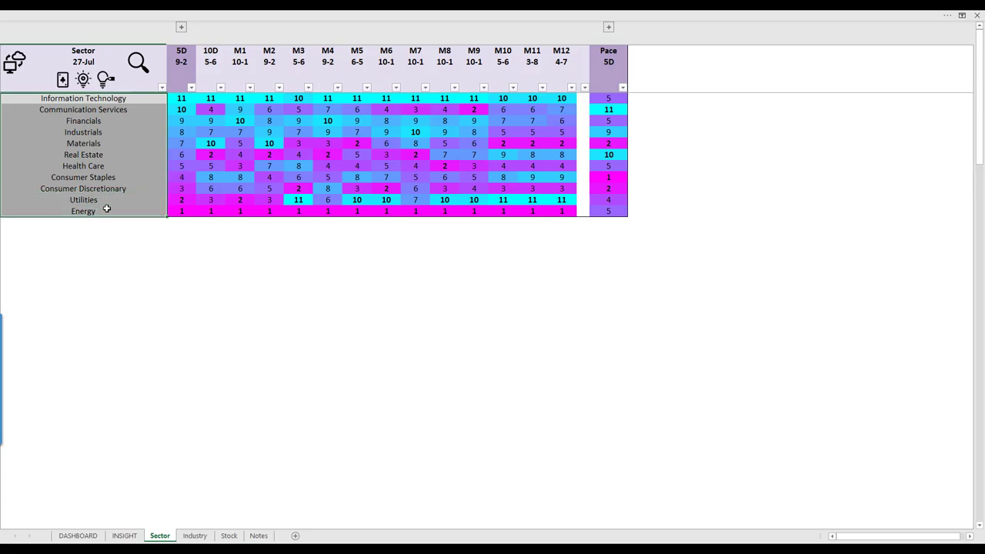
Step: Highlight the M1 to M12 column headers, and highlight the 5D and 10D headers of the sector table
{"action": "left_click", "coordinate": [240, 63]}
{"action": "left_click_drag", "start_coordinate": [240, 63], "coordinate": [554, 78]}
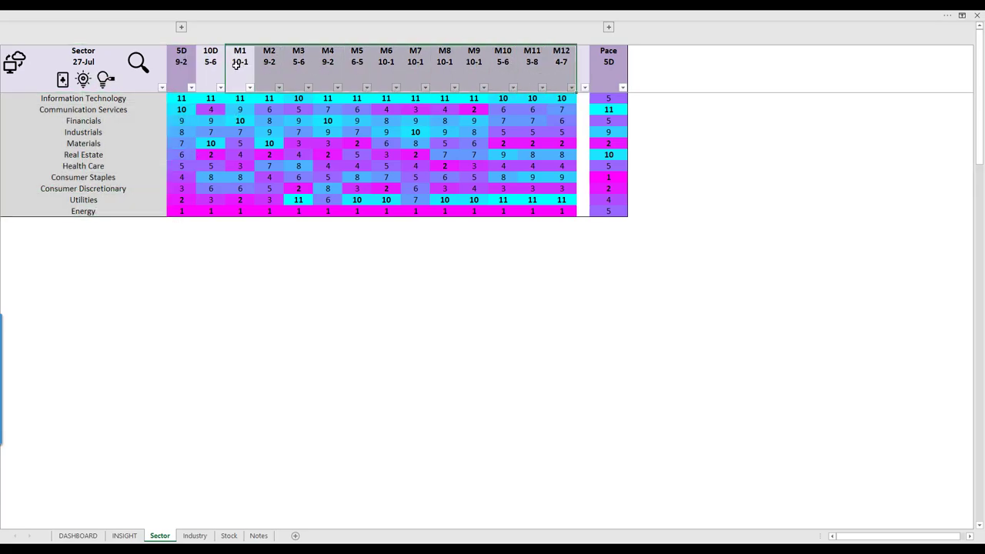
{"action": "left_click_drag", "start_coordinate": [215, 66], "coordinate": [186, 70]}
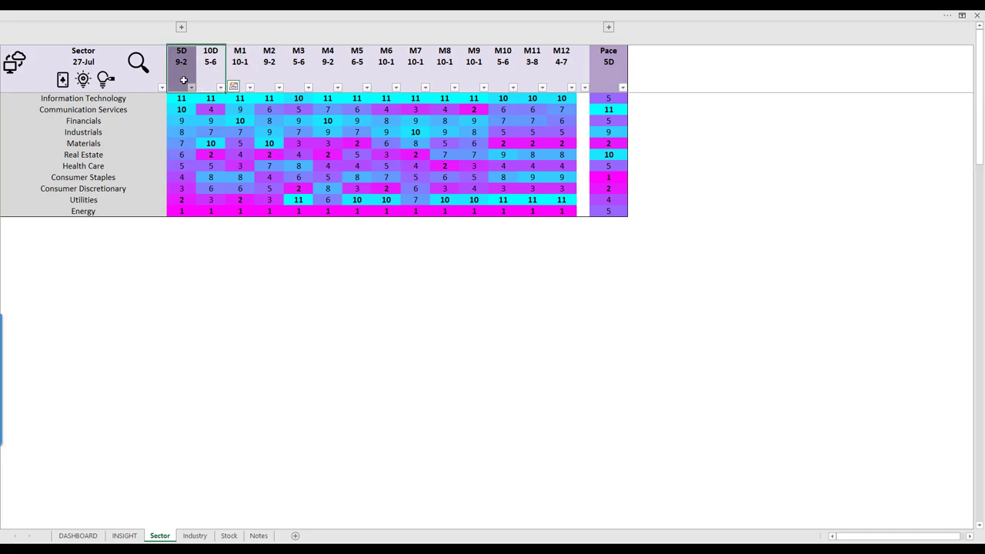
Step: Compare the two highest and two lowest sector ranks in the 5D column by highlighting each pair
{"action": "left_click_drag", "start_coordinate": [182, 98], "coordinate": [182, 112]}
{"action": "left_click_drag", "start_coordinate": [182, 190], "coordinate": [182, 211]}
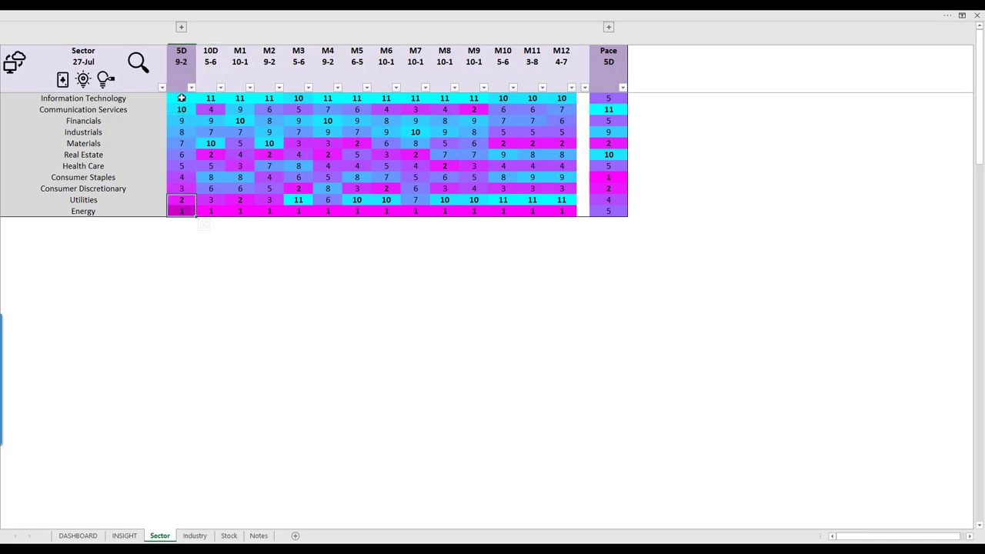
{"action": "left_click_drag", "start_coordinate": [183, 100], "coordinate": [182, 109]}
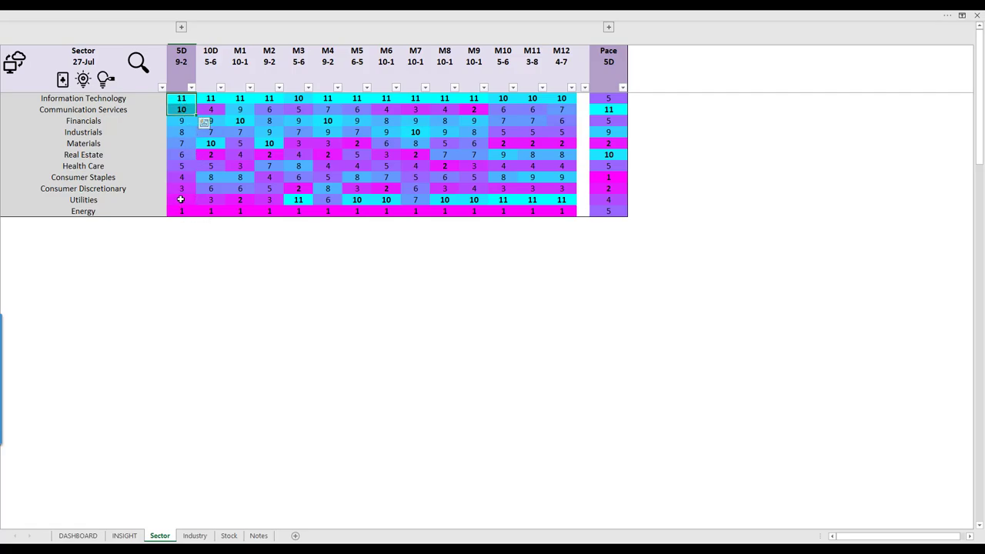
{"action": "left_click_drag", "start_coordinate": [180, 199], "coordinate": [184, 211]}
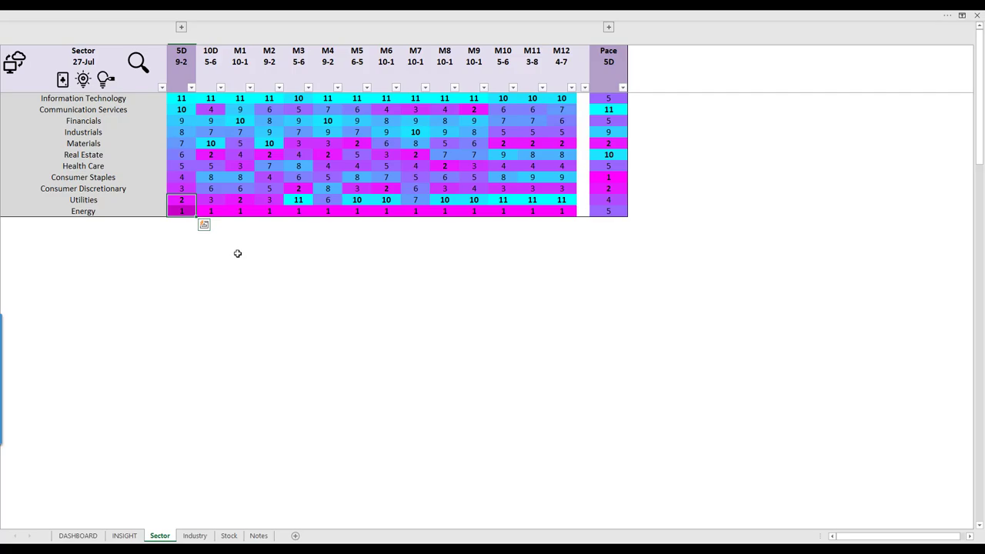
{"action": "left_click", "coordinate": [182, 110]}
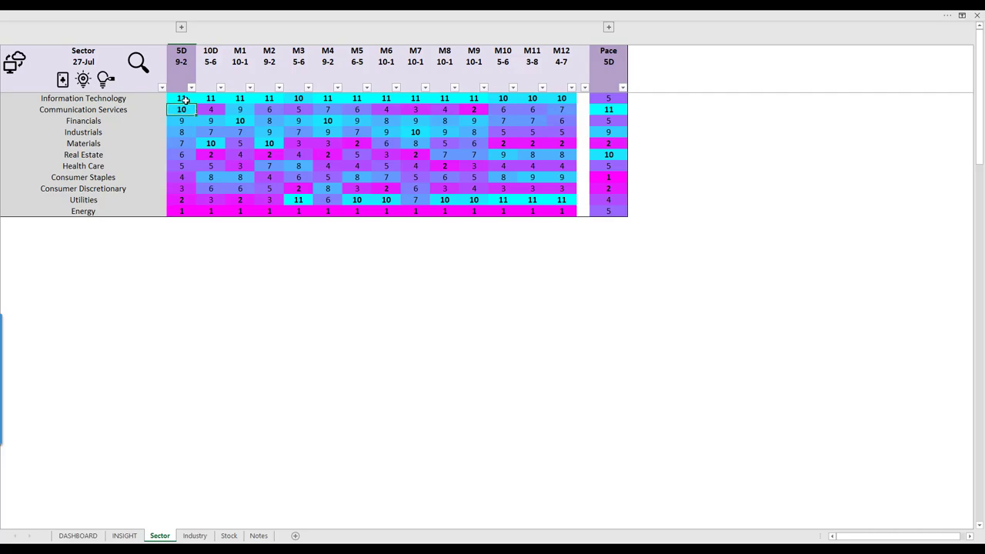
{"action": "left_click_drag", "start_coordinate": [186, 97], "coordinate": [186, 109]}
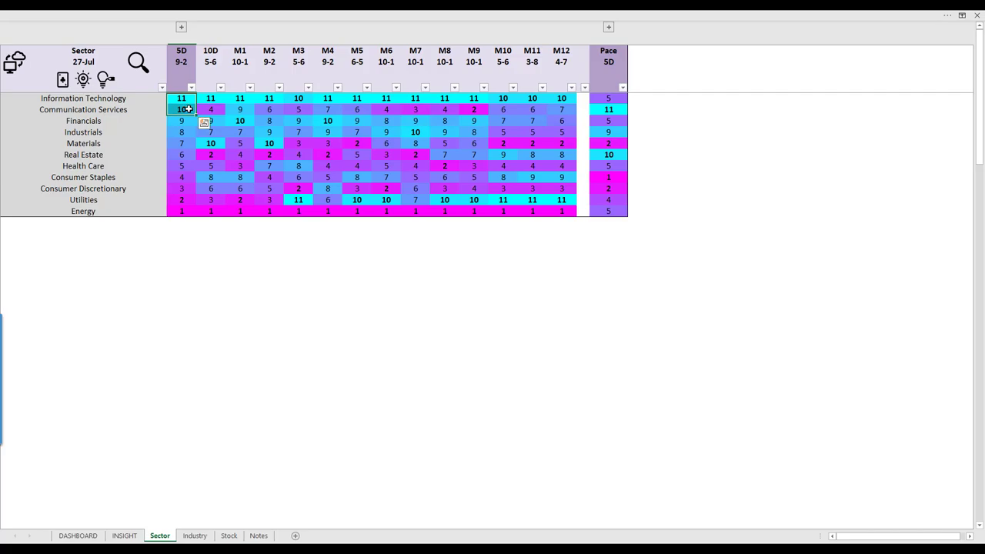
Step: Highlight the full Energy and Utilities rows to review their ranks across all periods
{"action": "left_click", "coordinate": [178, 211]}
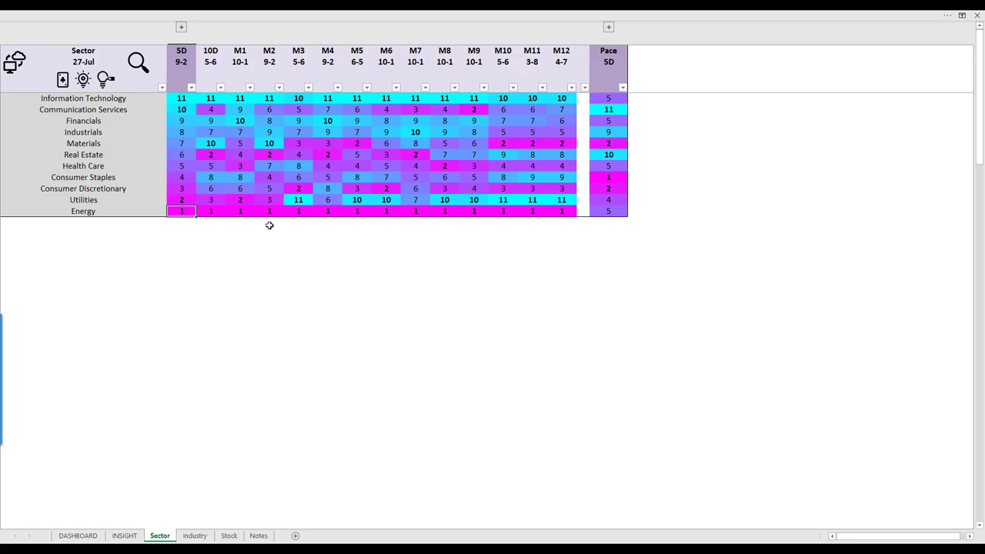
{"action": "key", "text": "shift+space"}
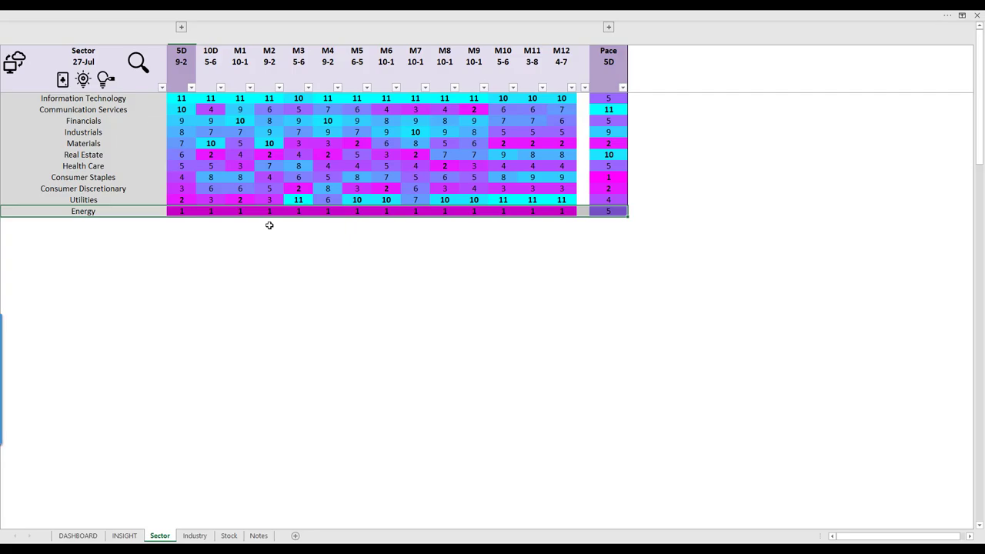
{"action": "left_click", "coordinate": [182, 200]}
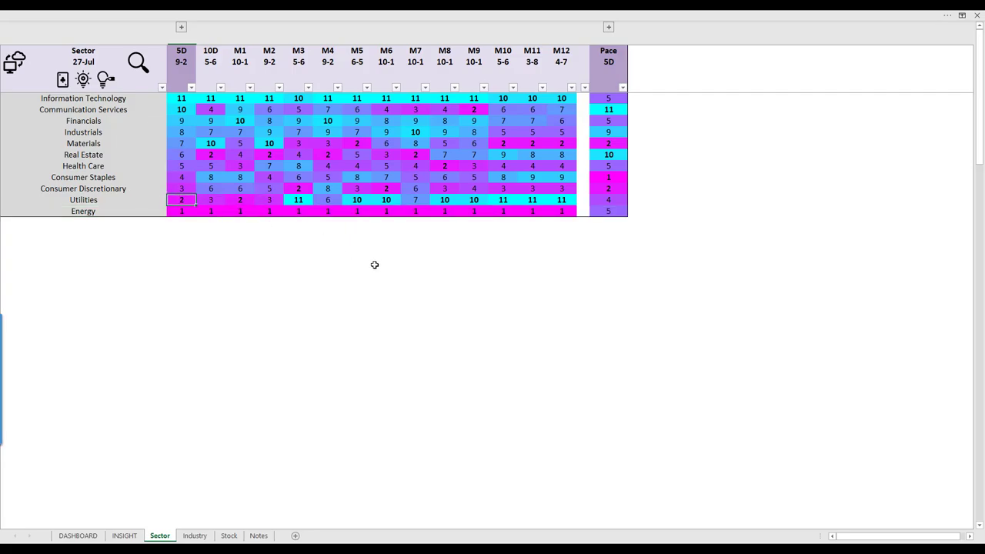
{"action": "key", "text": "shift+space"}
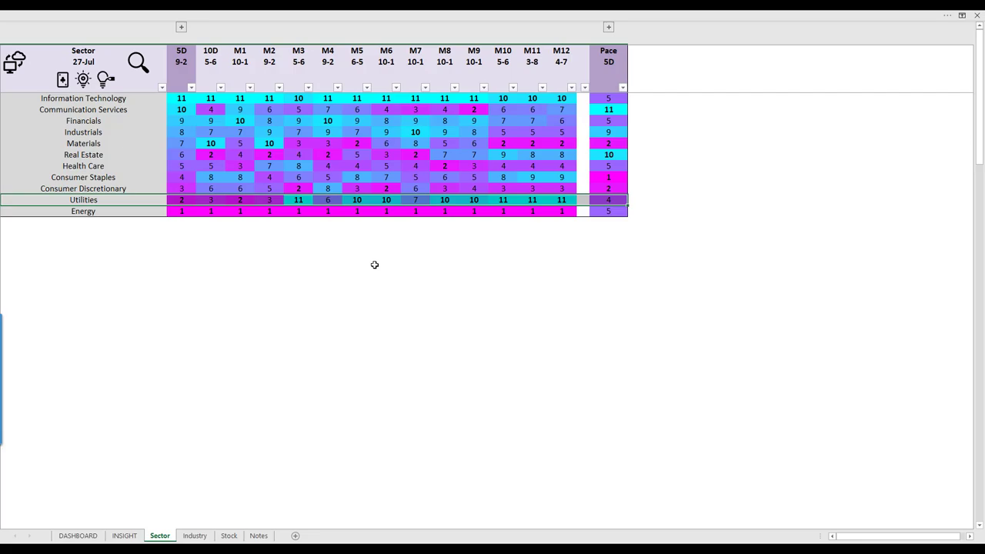
Step: Examine the Pace 5D column, highlighting the Communication Services row and the Pace ranks of Consumer Staples and Consumer Discretionary
{"action": "left_click_drag", "start_coordinate": [608, 64], "coordinate": [618, 224]}
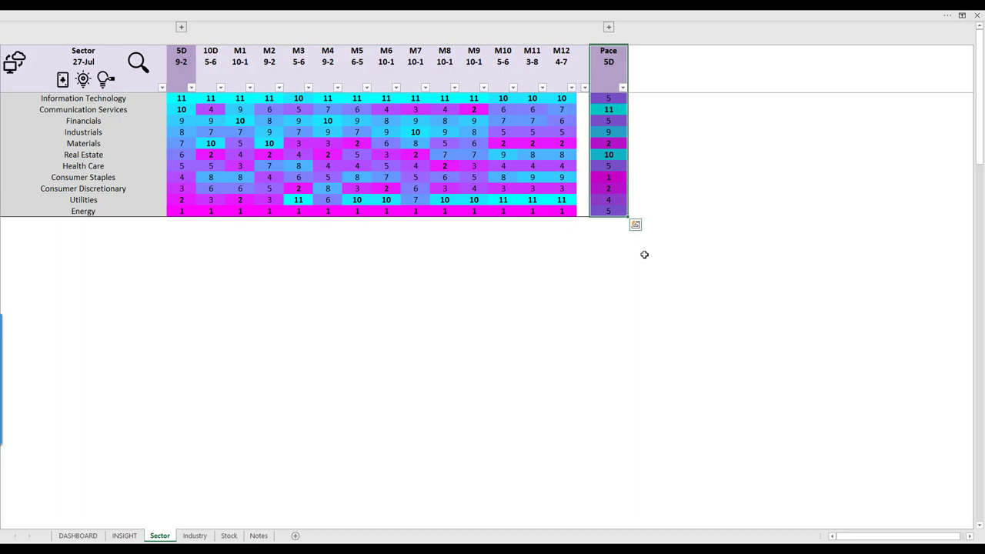
{"action": "left_click", "coordinate": [614, 109]}
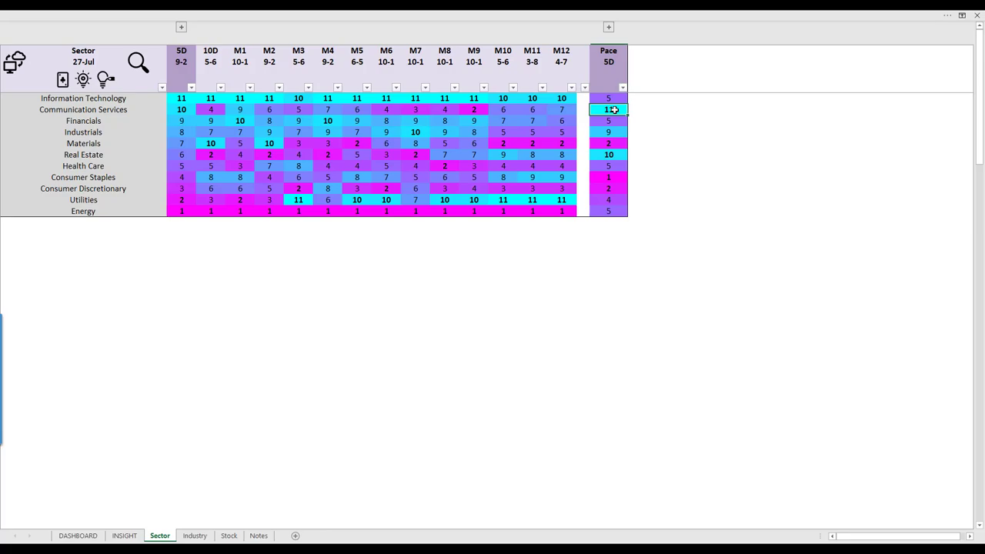
{"action": "key", "text": "shift+space"}
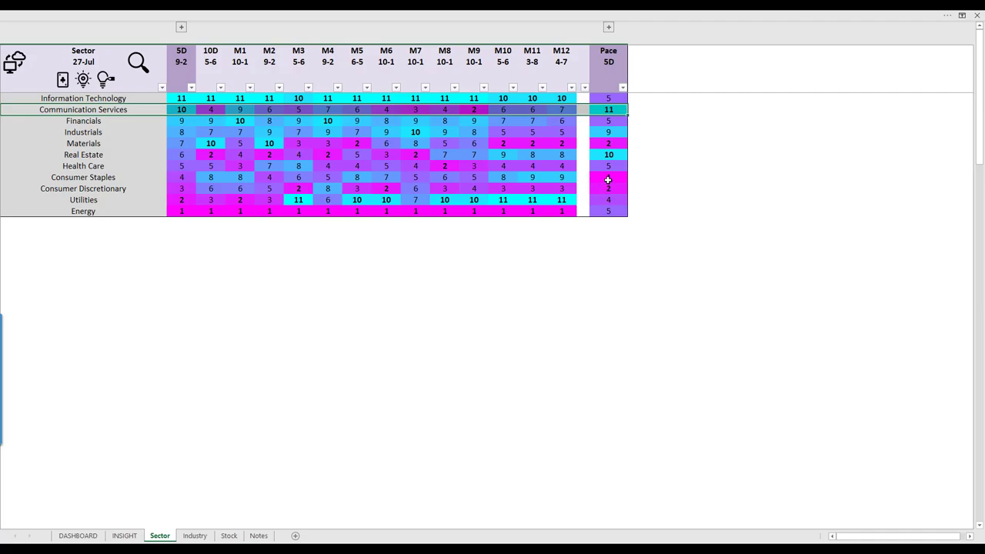
{"action": "left_click_drag", "start_coordinate": [611, 177], "coordinate": [610, 189]}
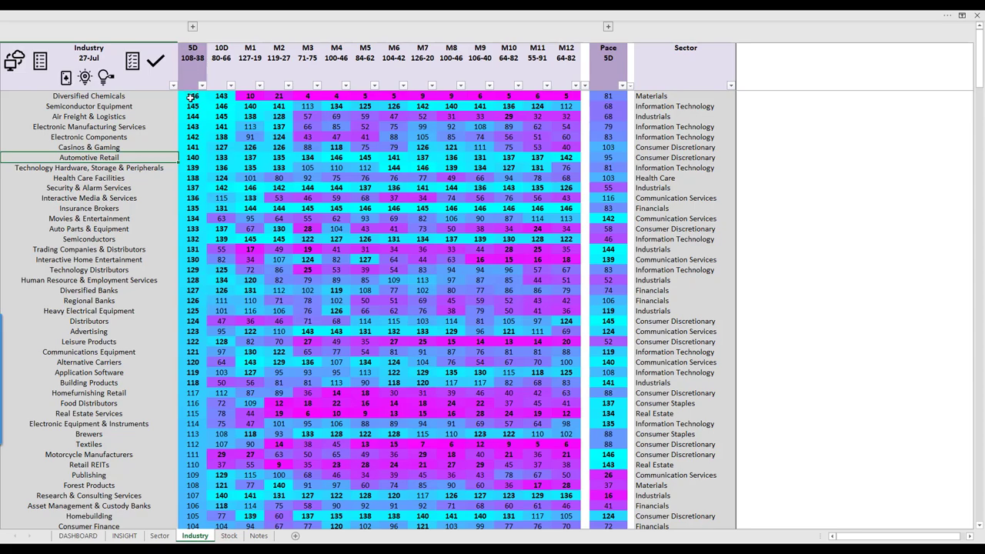
Step: Highlight the top 5D industry ranks, and sort the industries by Pace 5D to highlight its leaders
{"action": "left_click_drag", "start_coordinate": [192, 96], "coordinate": [189, 239]}
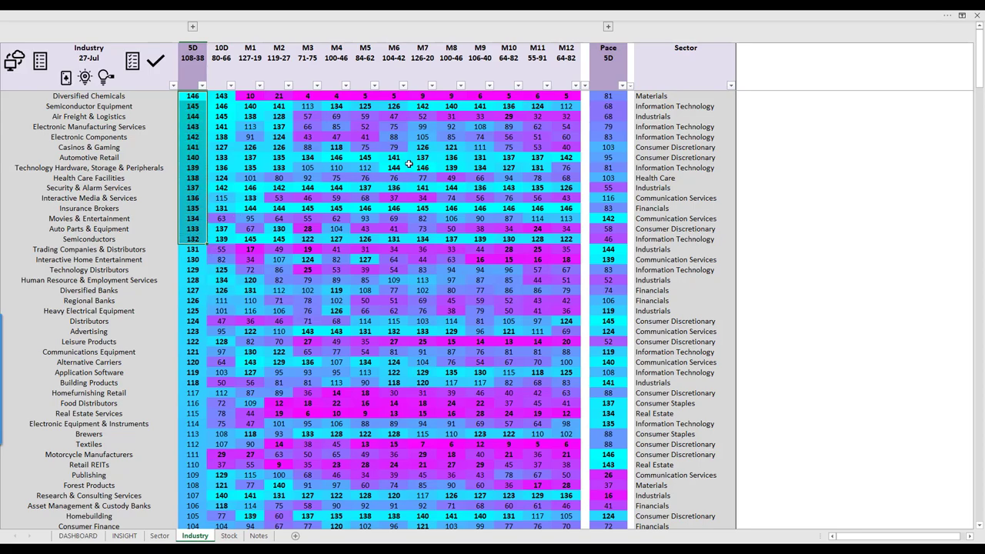
{"action": "left_click", "coordinate": [611, 62]}
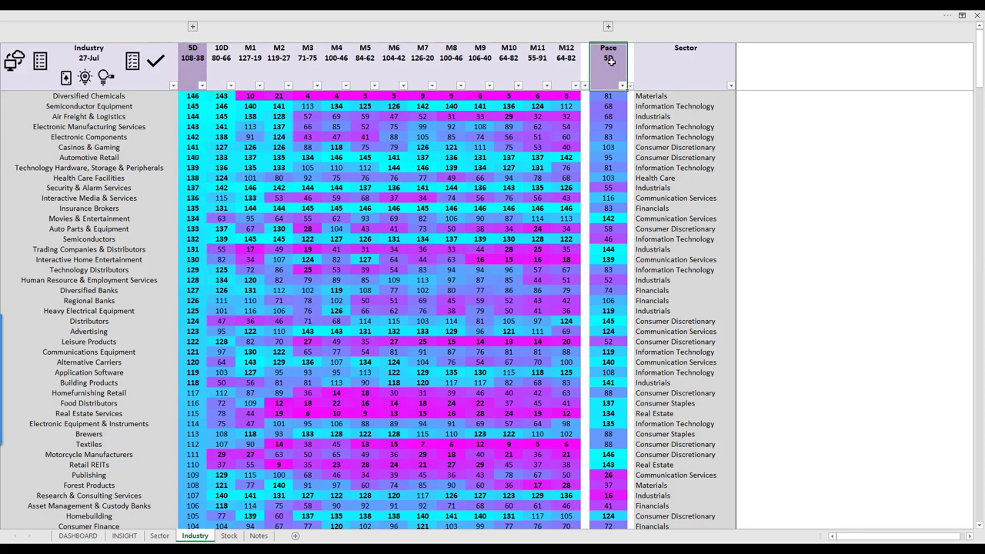
{"action": "double_click", "coordinate": [612, 61]}
{"action": "left_click_drag", "start_coordinate": [606, 96], "coordinate": [602, 264]}
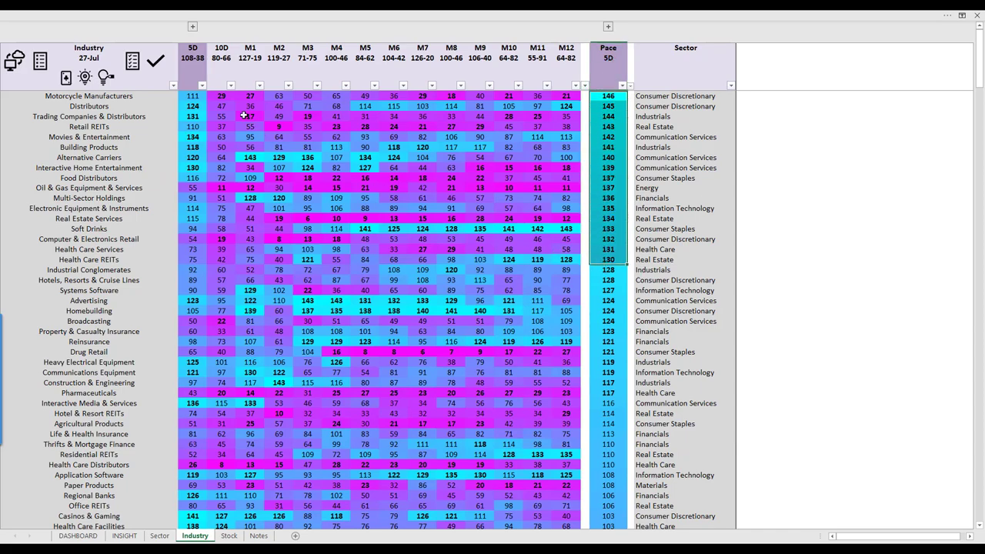
Step: Sort the industries by 5D from highest to lowest and highlight the Diversified Chemicals row
{"action": "left_click", "coordinate": [193, 62]}
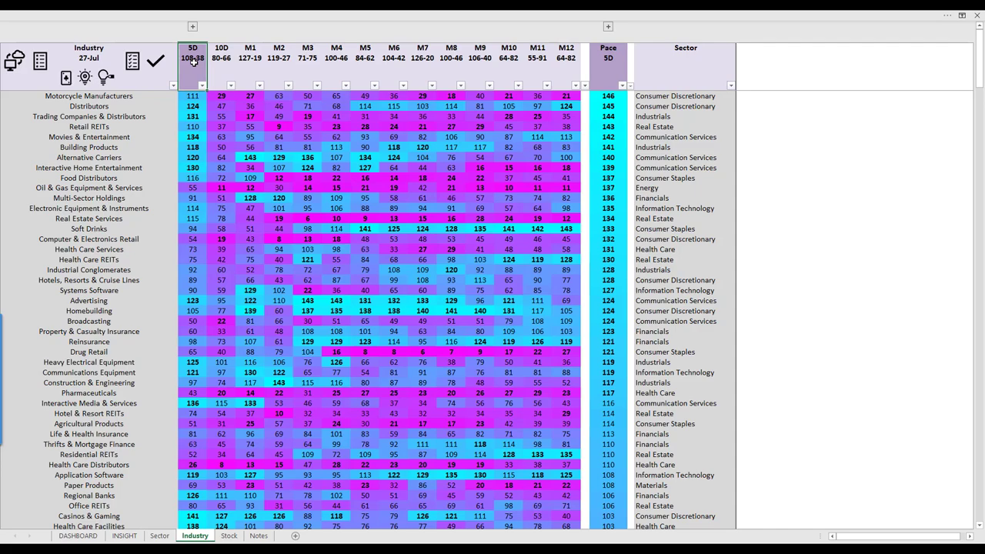
{"action": "double_click", "coordinate": [193, 62]}
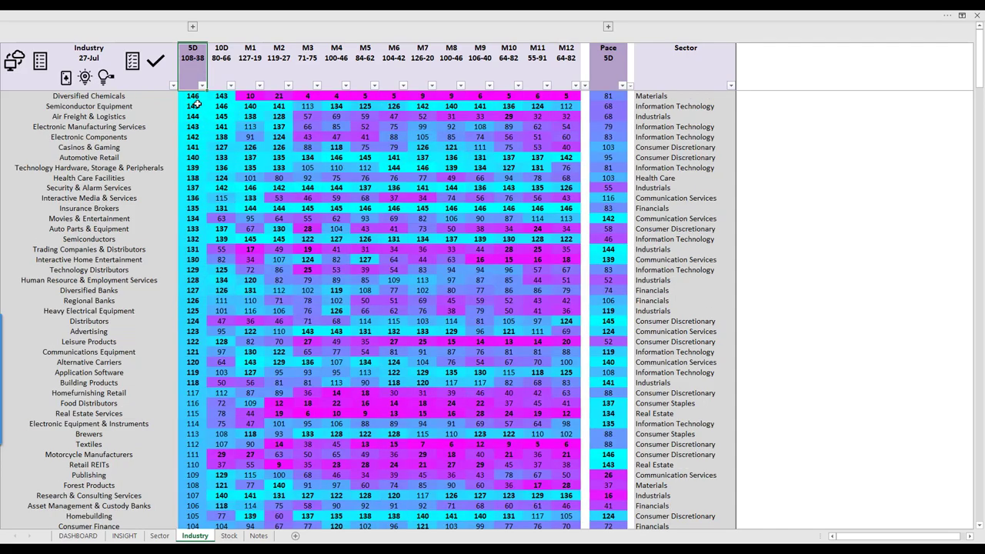
{"action": "left_click", "coordinate": [140, 97]}
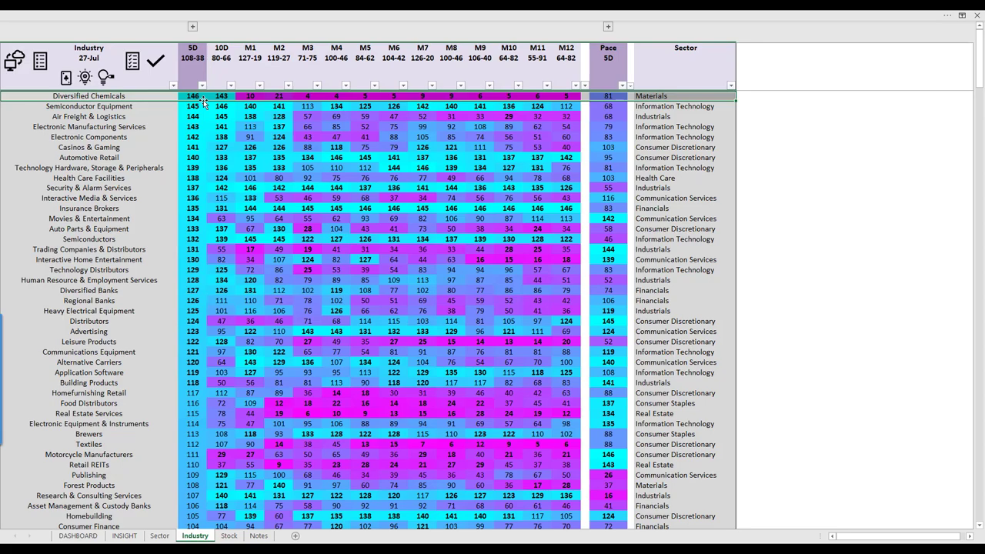
Step: List the stocks of the Automotive Retail industry and sort them by 5D % Change in descending order
{"action": "left_click", "coordinate": [127, 158]}
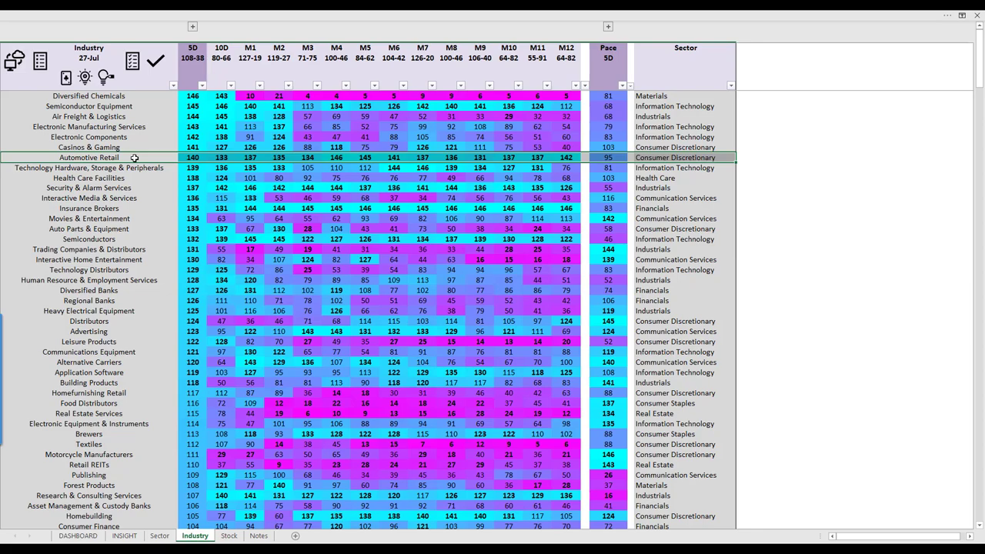
{"action": "left_click", "coordinate": [157, 62]}
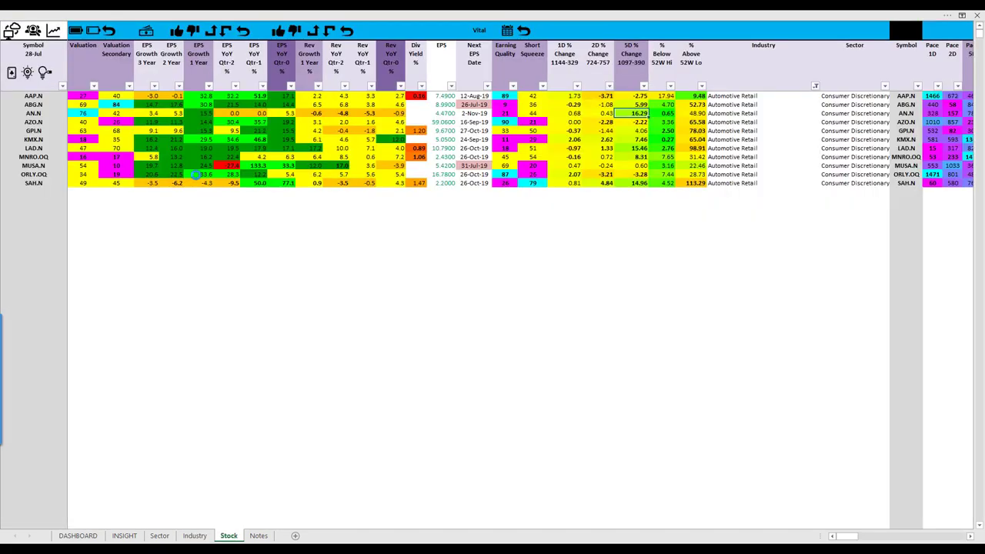
{"action": "left_click", "coordinate": [631, 63]}
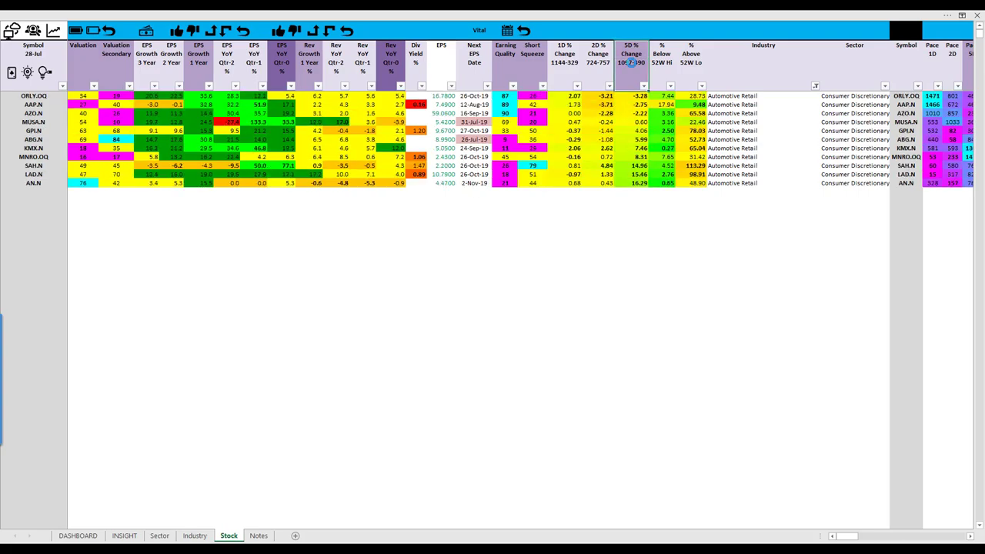
{"action": "left_click", "coordinate": [631, 63]}
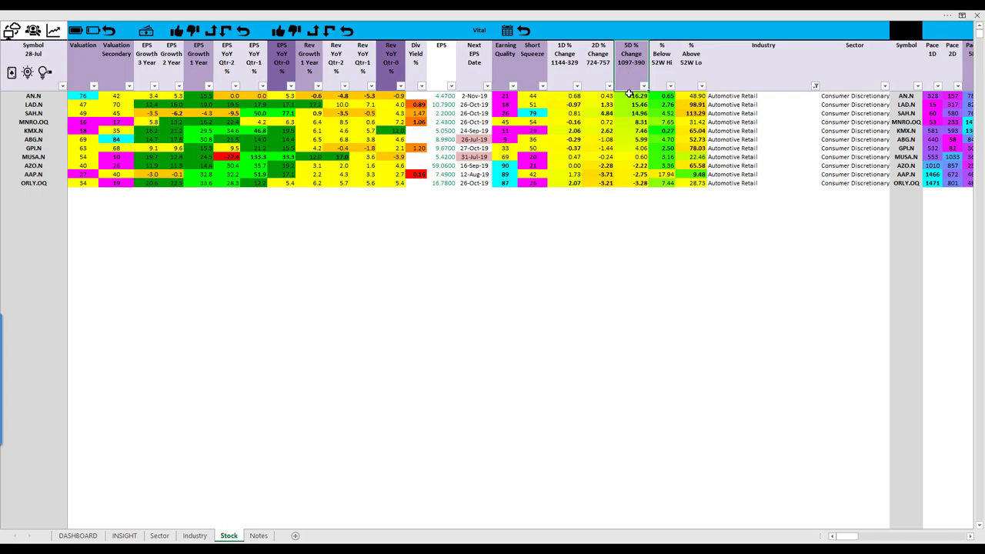
Step: Highlight the complete rows of the three stocks with the largest 5D % Change
{"action": "left_click", "coordinate": [634, 98]}
{"action": "mouse_move", "coordinate": [633, 98]}
{"action": "left_mouse_down"}
{"action": "mouse_move", "coordinate": [633, 129]}
{"action": "mouse_move", "coordinate": [633, 113]}
{"action": "left_mouse_up"}
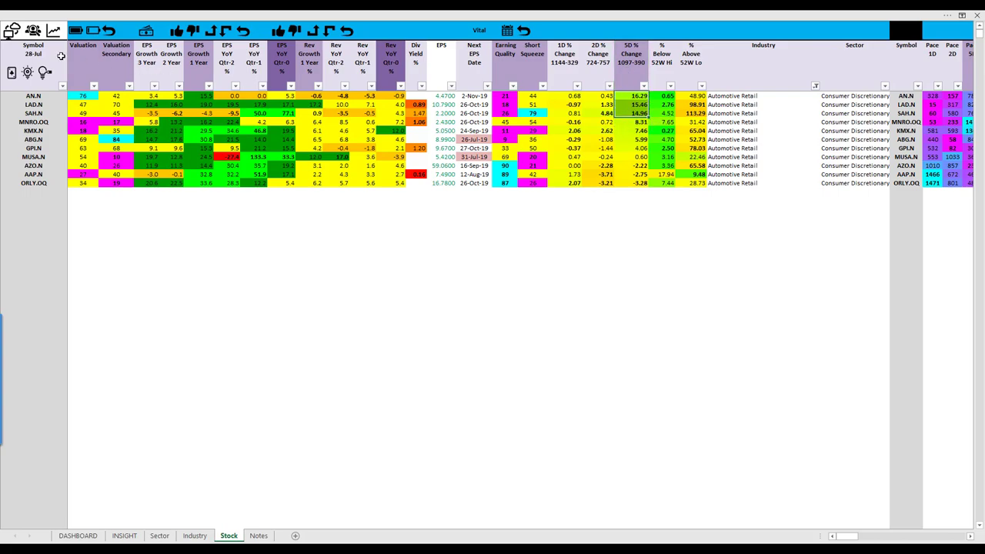
{"action": "left_click", "coordinate": [26, 75]}
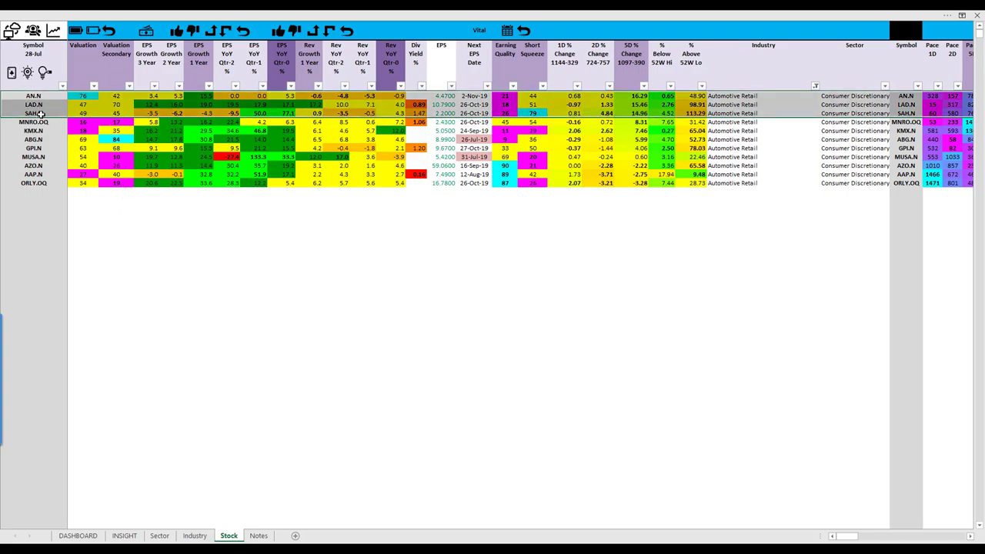
Step: Highlight the SAH.N row and bring up the stock's weekly and daily charts in TradeStation
{"action": "left_click", "coordinate": [286, 114]}
{"action": "left_click", "coordinate": [28, 76]}
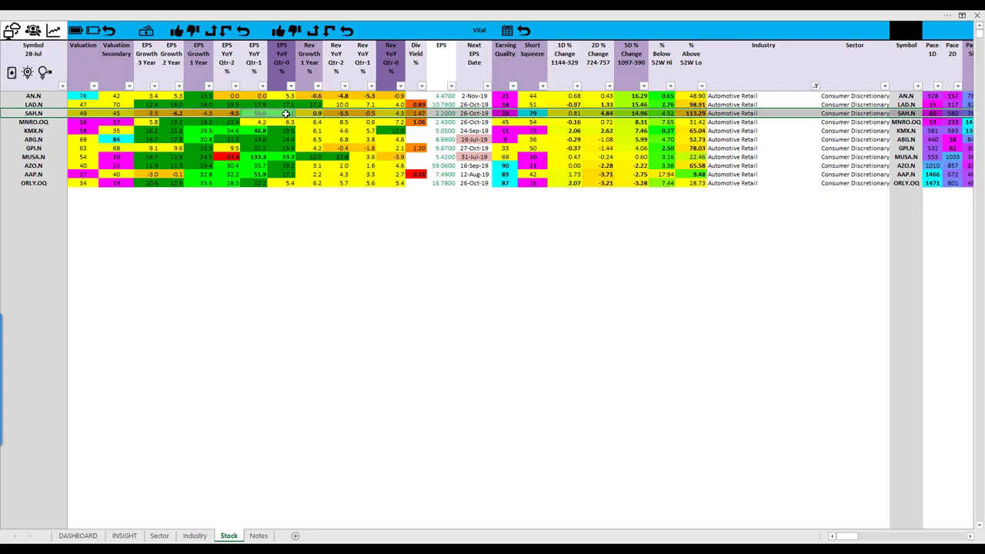
{"action": "left_click", "coordinate": [324, 156]}
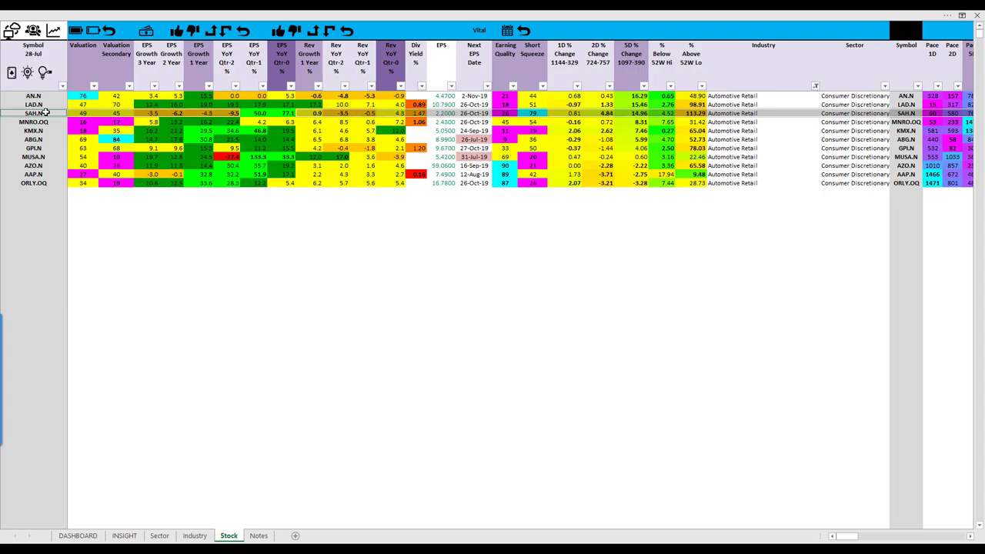
{"action": "left_click", "coordinate": [45, 113]}
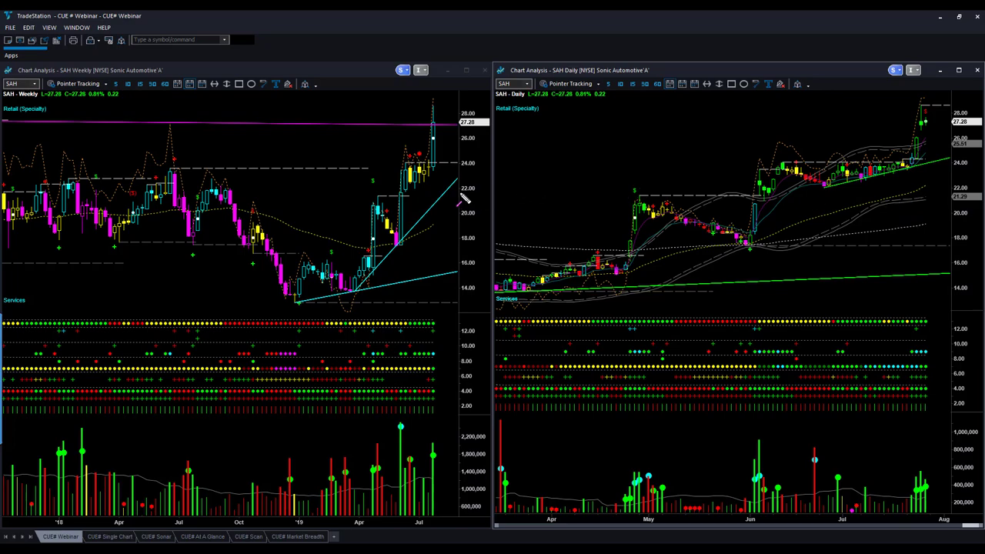
Step: Mark the SAH weekly chart's long resistance line and latest bar, plus the latest daily signals, with arrows, and clear the markings
{"action": "left_click_drag", "start_coordinate": [435, 184], "coordinate": [455, 135]}
{"action": "left_click_drag", "start_coordinate": [454, 99], "coordinate": [440, 125]}
{"action": "left_click_drag", "start_coordinate": [441, 128], "coordinate": [465, 128]}
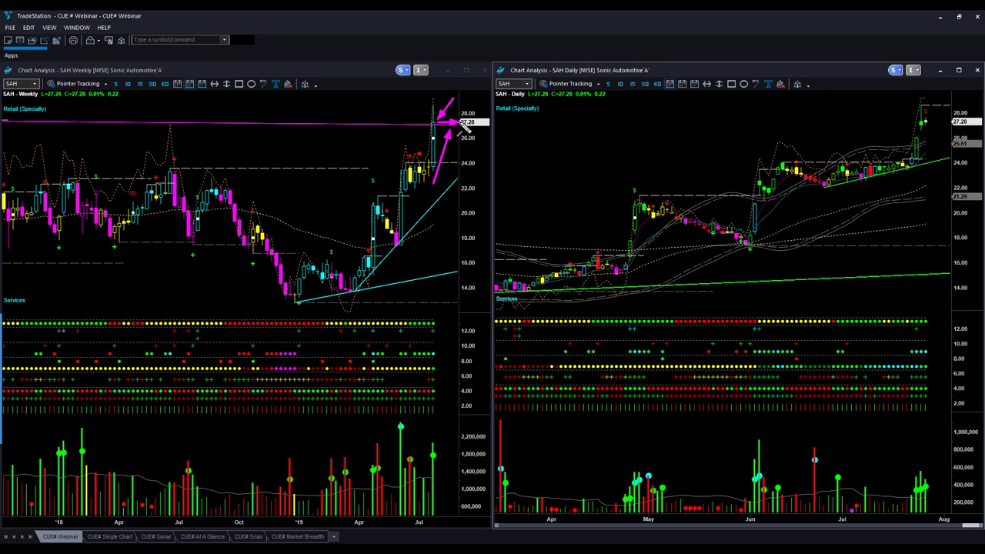
{"action": "left_click_drag", "start_coordinate": [13, 116], "coordinate": [99, 120]}
{"action": "left_click_drag", "start_coordinate": [436, 131], "coordinate": [466, 138]}
{"action": "mouse_move", "coordinate": [945, 137]}
{"action": "left_mouse_down"}
{"action": "mouse_move", "coordinate": [927, 146]}
{"action": "mouse_move", "coordinate": [944, 140]}
{"action": "left_mouse_up"}
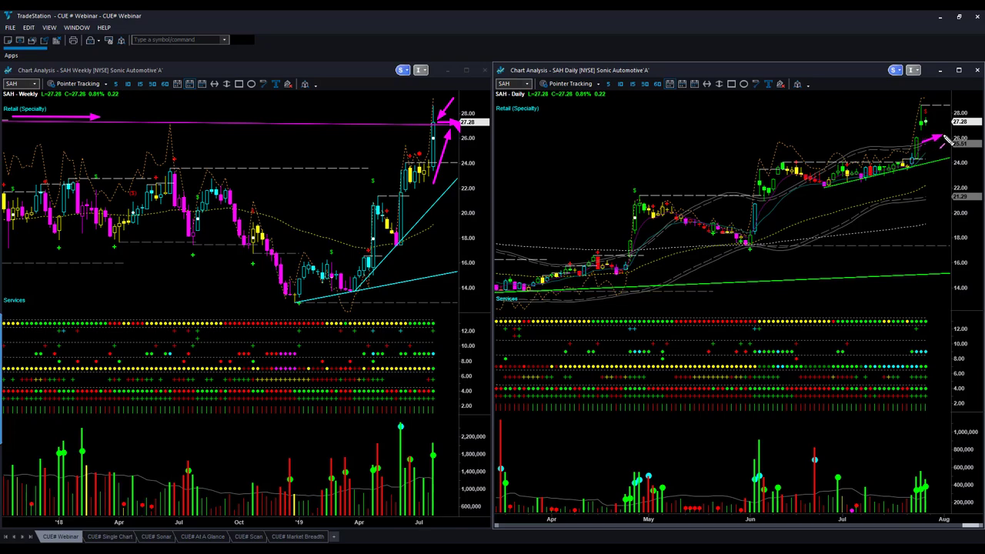
{"action": "left_click_drag", "start_coordinate": [937, 329], "coordinate": [932, 351]}
{"action": "key", "text": "e"}
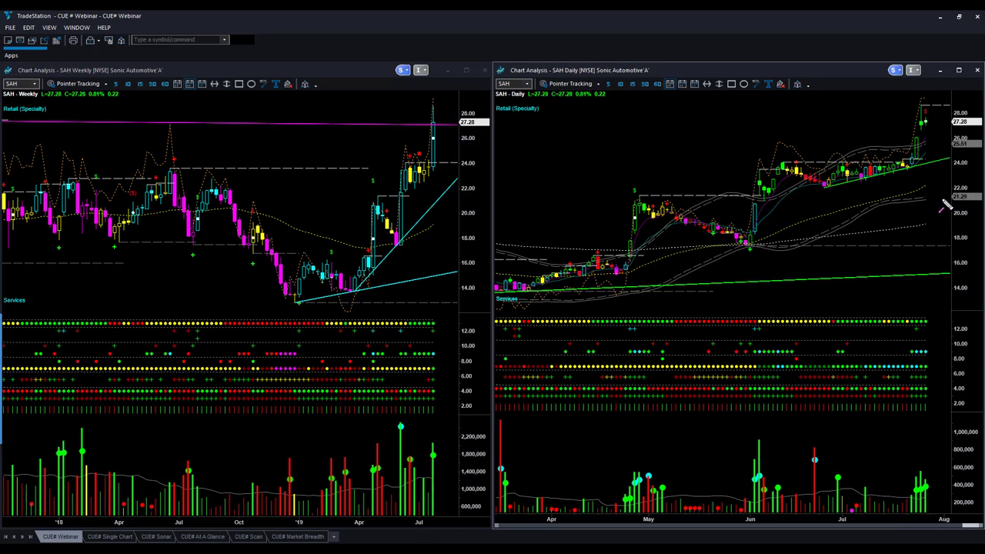
Step: Draw arrows on the SAH daily chart marking the July breakout level, the recent volume bars and the rising trend
{"action": "left_click_drag", "start_coordinate": [942, 217], "coordinate": [914, 173]}
{"action": "left_click_drag", "start_coordinate": [889, 161], "coordinate": [925, 163]}
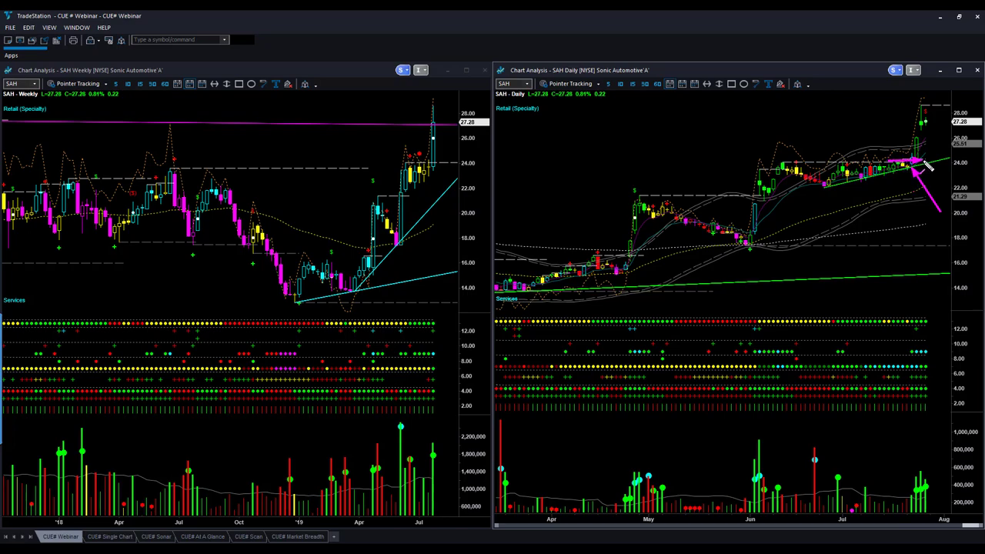
{"action": "left_click_drag", "start_coordinate": [876, 137], "coordinate": [912, 151]}
{"action": "left_click_drag", "start_coordinate": [889, 458], "coordinate": [914, 497]}
{"action": "mouse_move", "coordinate": [697, 273]}
{"action": "left_mouse_down"}
{"action": "mouse_move", "coordinate": [853, 237]}
{"action": "mouse_move", "coordinate": [897, 217]}
{"action": "left_mouse_up"}
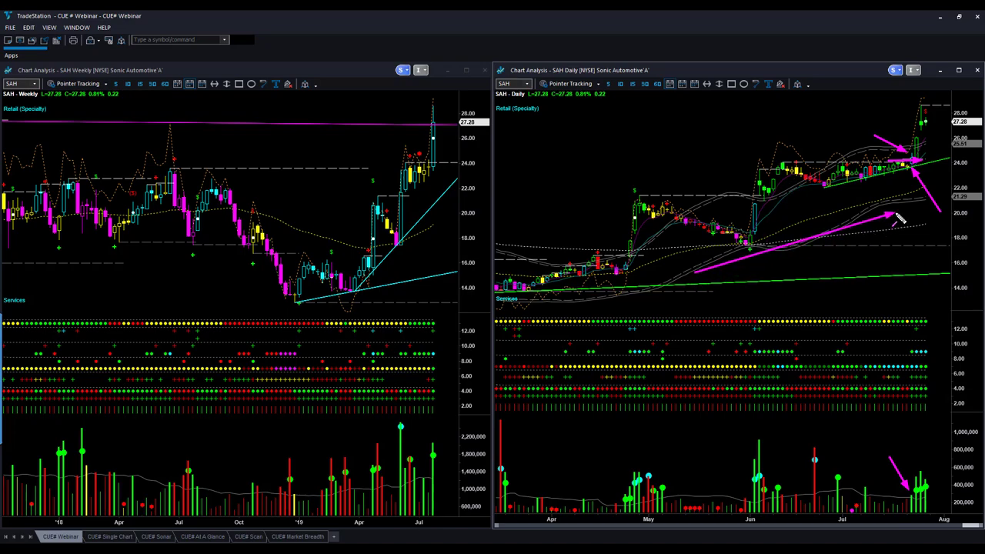
Step: Mark the SAH daily chart's July consolidation, breakout bar and rally with arrows, clearing the markings after each round
{"action": "left_click_drag", "start_coordinate": [788, 161], "coordinate": [900, 166]}
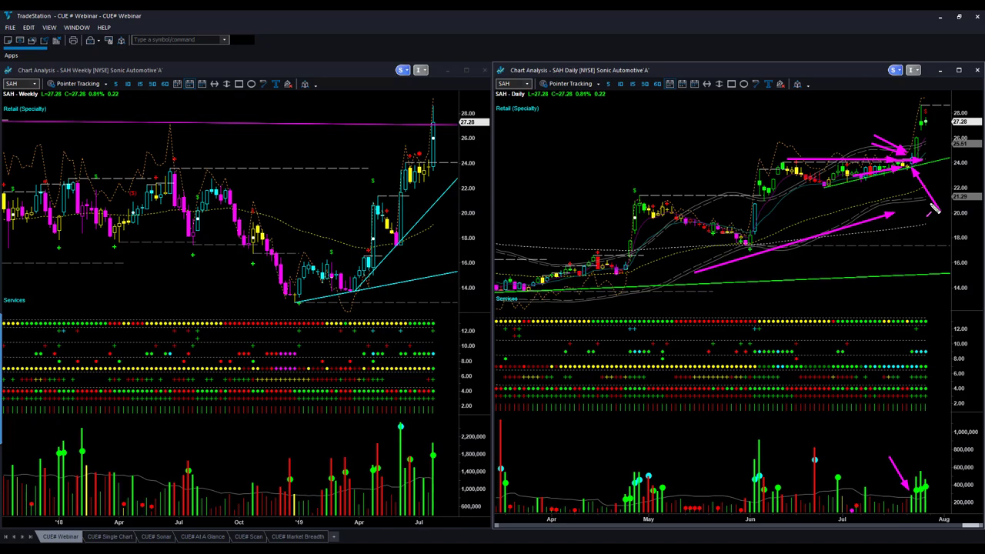
{"action": "key", "text": "e"}
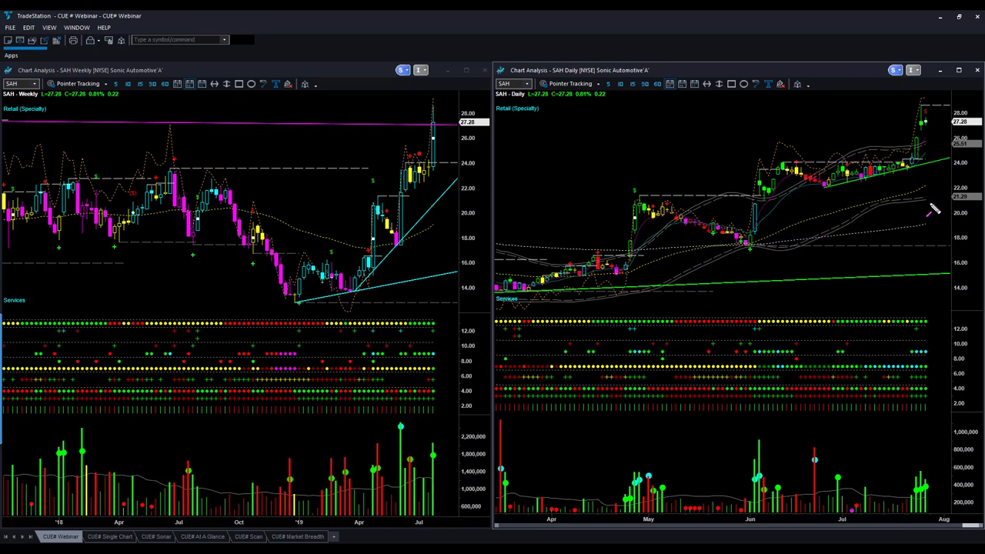
{"action": "left_click_drag", "start_coordinate": [970, 189], "coordinate": [917, 170]}
{"action": "left_click_drag", "start_coordinate": [914, 160], "coordinate": [947, 160]}
{"action": "left_click_drag", "start_coordinate": [888, 176], "coordinate": [923, 169]}
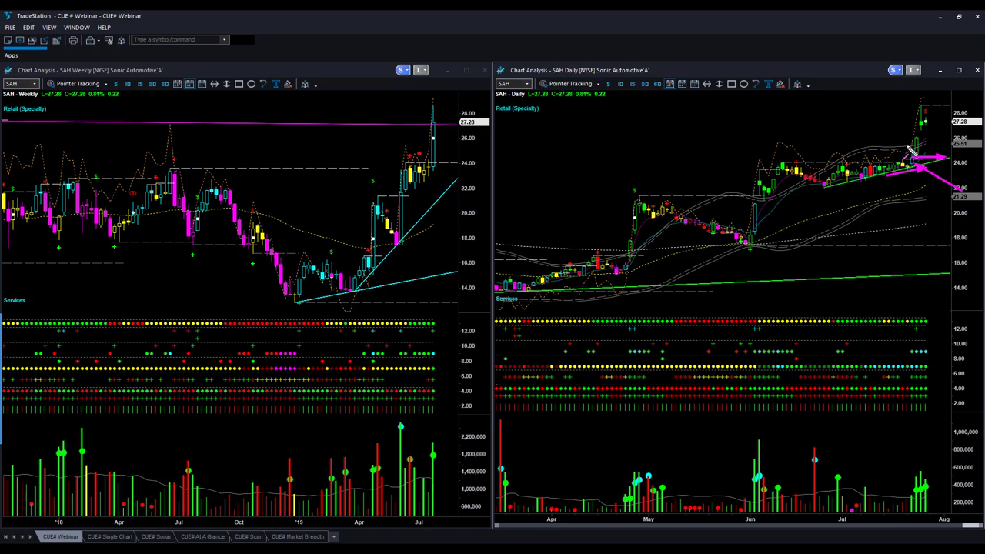
{"action": "left_click_drag", "start_coordinate": [908, 147], "coordinate": [916, 112]}
{"action": "left_click_drag", "start_coordinate": [925, 203], "coordinate": [915, 175]}
{"action": "mouse_move", "coordinate": [905, 87]}
{"action": "left_mouse_down"}
{"action": "mouse_move", "coordinate": [918, 104]}
{"action": "mouse_move", "coordinate": [922, 97]}
{"action": "left_mouse_up"}
{"action": "key", "text": "e"}
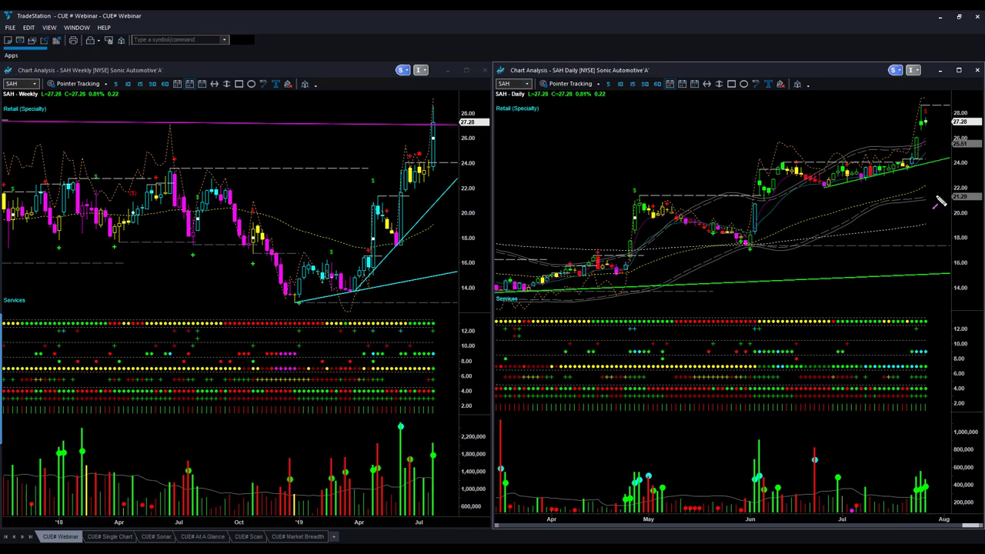
Step: Draw arrows on the SAH daily chart comparing the July breakout bar with the early-June surge and its support levels, and clear them
{"action": "left_click_drag", "start_coordinate": [954, 197], "coordinate": [916, 168]}
{"action": "left_click_drag", "start_coordinate": [808, 277], "coordinate": [759, 232]}
{"action": "left_click_drag", "start_coordinate": [804, 243], "coordinate": [762, 228]}
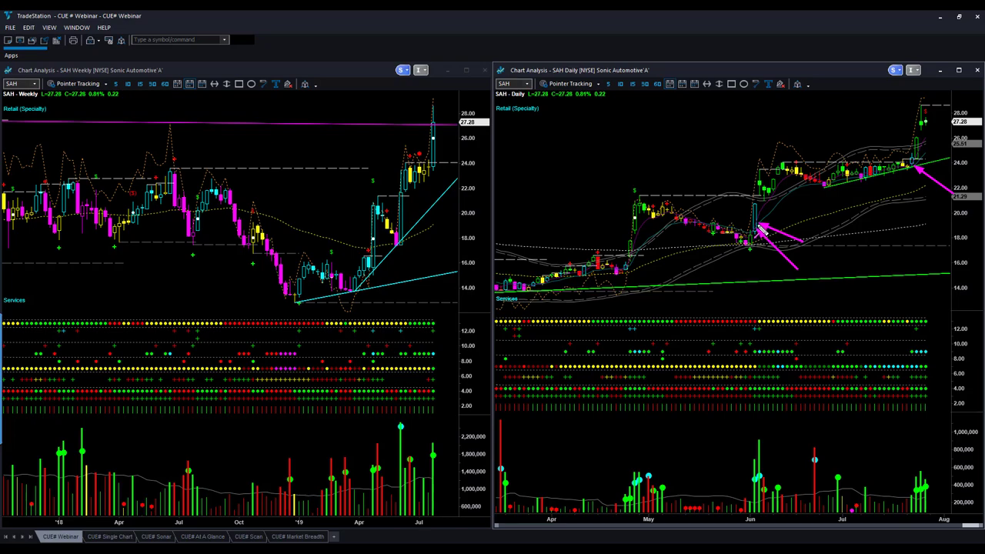
{"action": "left_click_drag", "start_coordinate": [757, 225], "coordinate": [866, 225]}
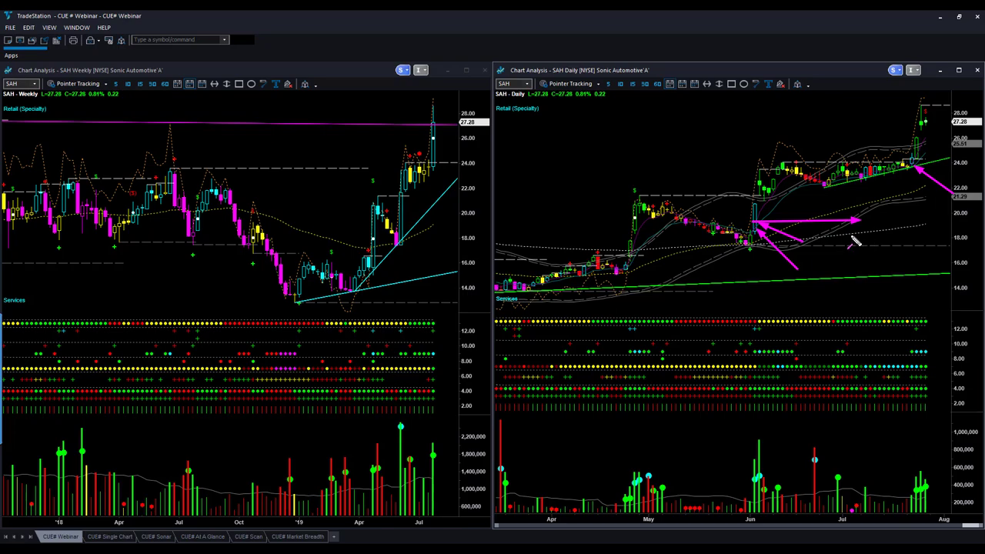
{"action": "left_click_drag", "start_coordinate": [758, 204], "coordinate": [824, 205]}
{"action": "mouse_move", "coordinate": [801, 213]}
{"action": "left_mouse_down"}
{"action": "mouse_move", "coordinate": [856, 202]}
{"action": "mouse_move", "coordinate": [914, 172]}
{"action": "left_mouse_up"}
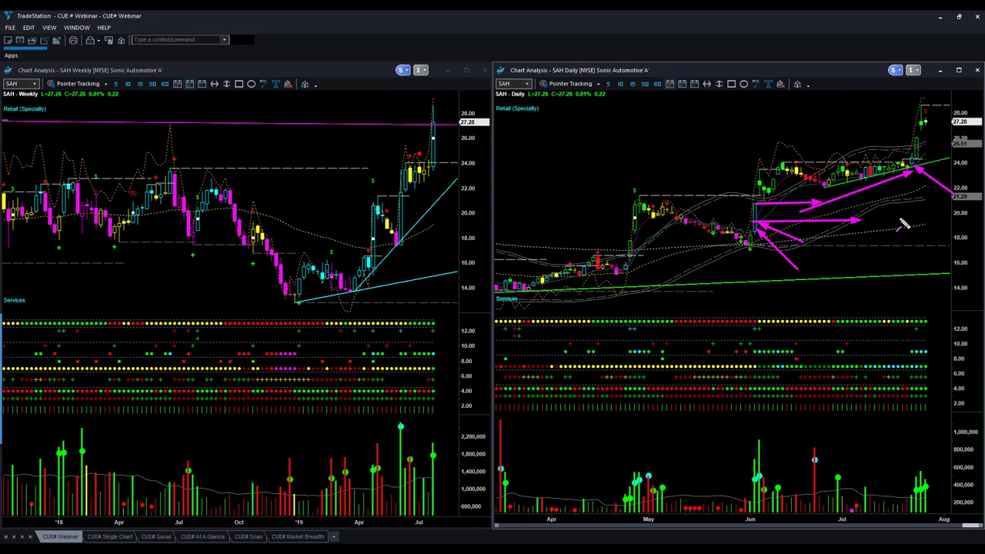
{"action": "key", "text": "e"}
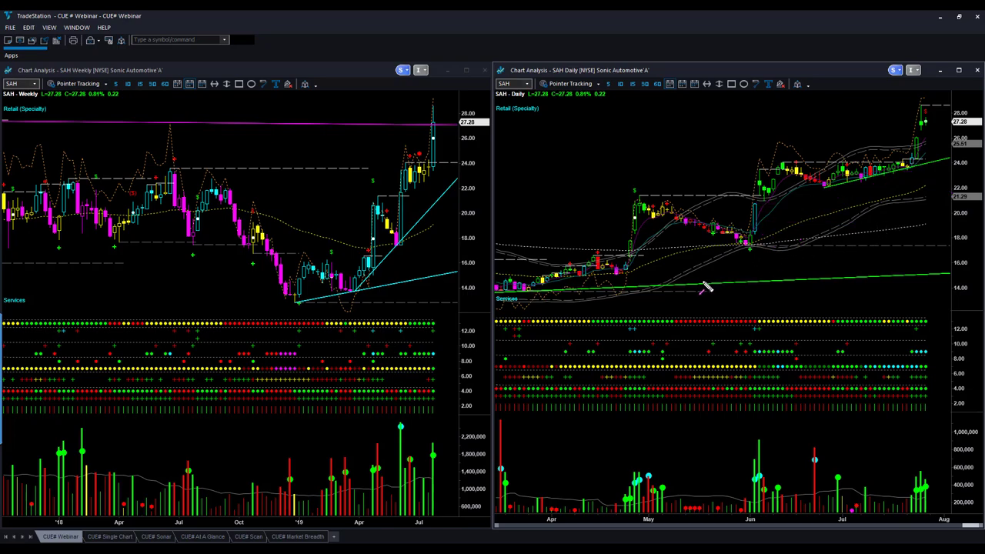
Step: Mark the late-April breakout on the SAH daily chart, clear it, and draw arrows along the weekly chart's 2018 decline and 2019 advance
{"action": "left_click_drag", "start_coordinate": [701, 279], "coordinate": [632, 272]}
{"action": "left_click_drag", "start_coordinate": [629, 268], "coordinate": [682, 267]}
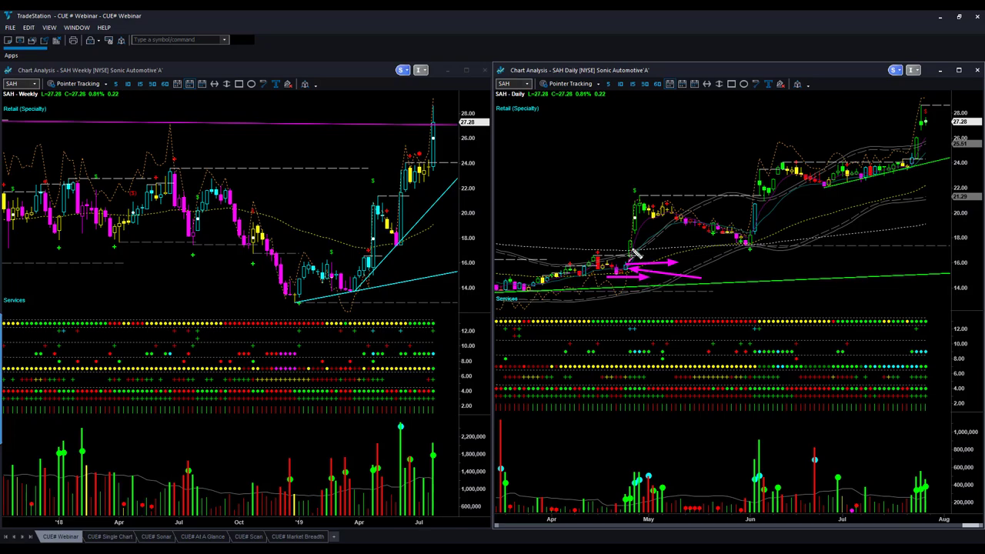
{"action": "left_click_drag", "start_coordinate": [614, 253], "coordinate": [634, 212]}
{"action": "key", "text": "e"}
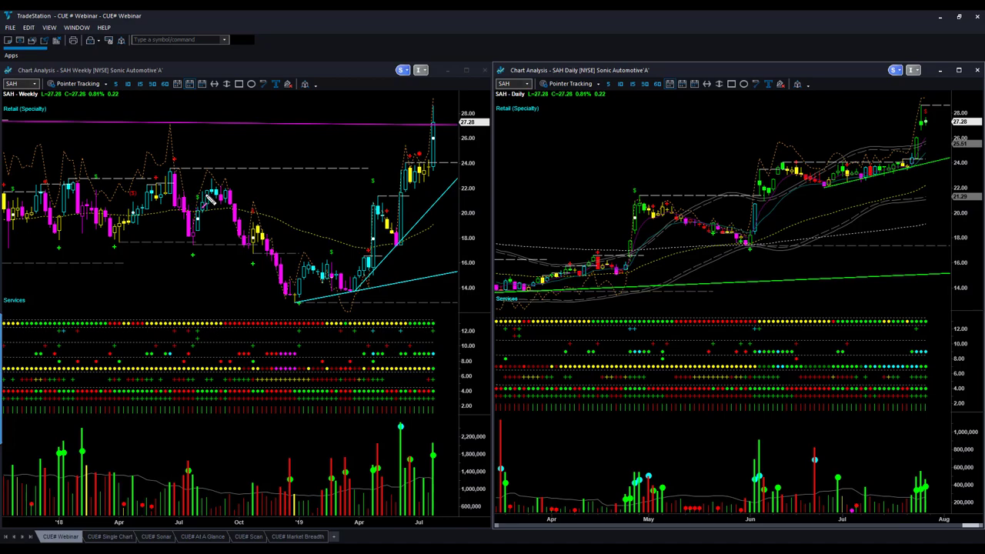
{"action": "left_click_drag", "start_coordinate": [206, 194], "coordinate": [292, 300]}
{"action": "mouse_move", "coordinate": [356, 289]}
{"action": "left_mouse_down"}
{"action": "mouse_move", "coordinate": [445, 218]}
{"action": "mouse_move", "coordinate": [462, 173]}
{"action": "left_mouse_up"}
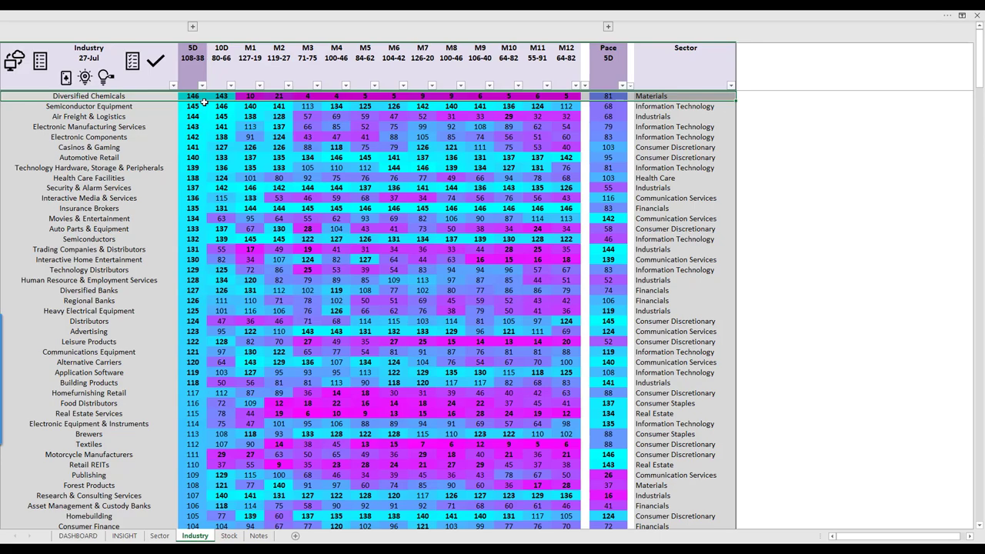
Step: Switch to the Excel rankings workbook, list the stocks of the Diversified Chemicals industry and highlight the complete CC.N row
{"action": "left_click", "coordinate": [151, 97]}
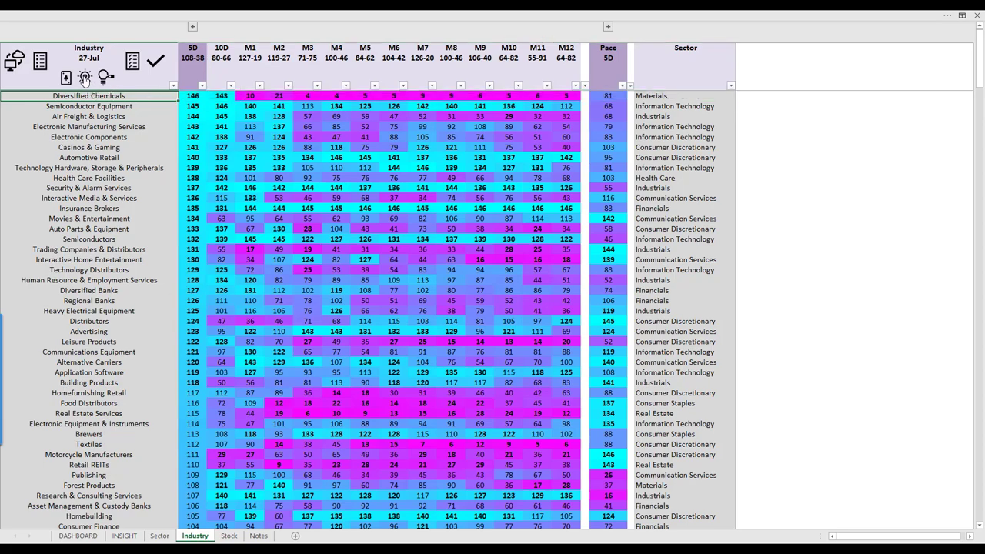
{"action": "left_click", "coordinate": [157, 65]}
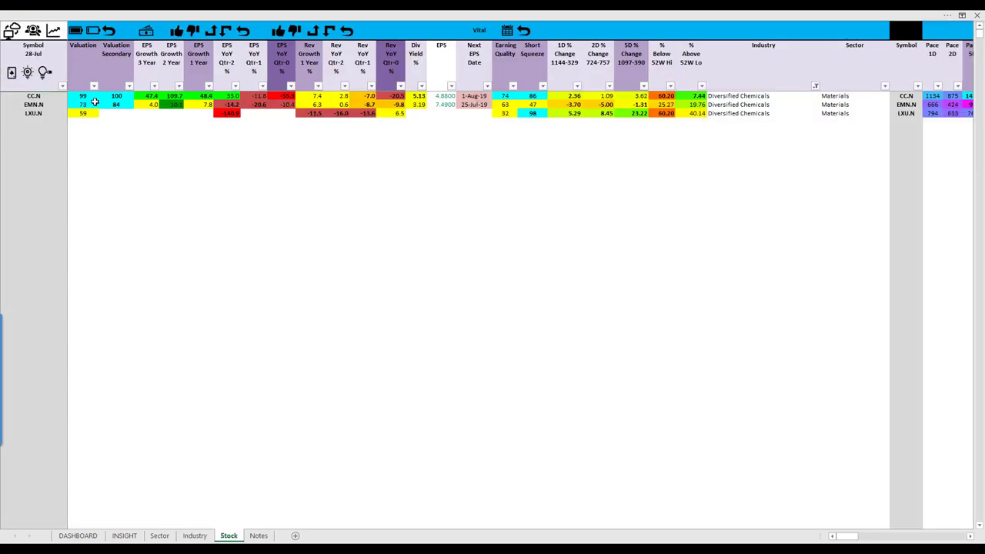
{"action": "left_click", "coordinate": [39, 94]}
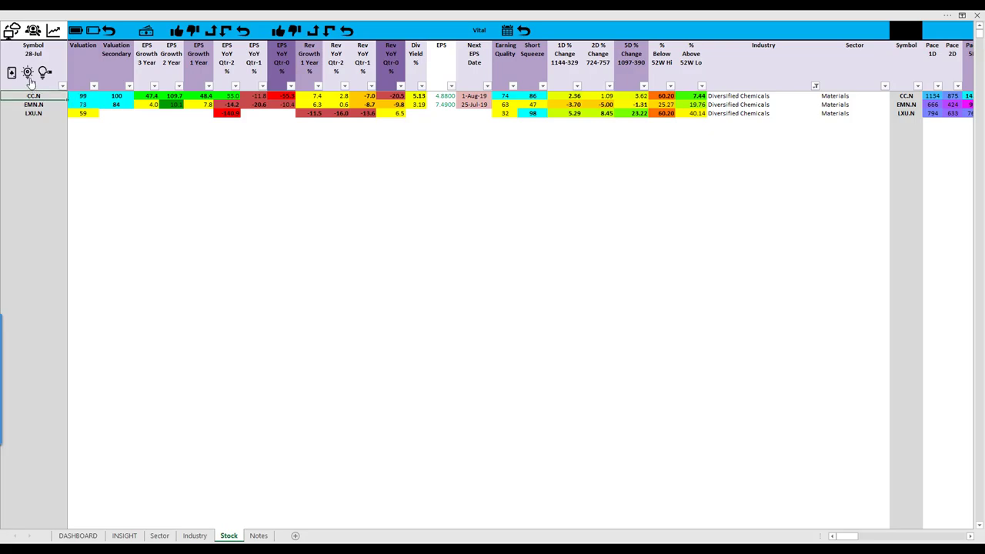
{"action": "left_click", "coordinate": [28, 72]}
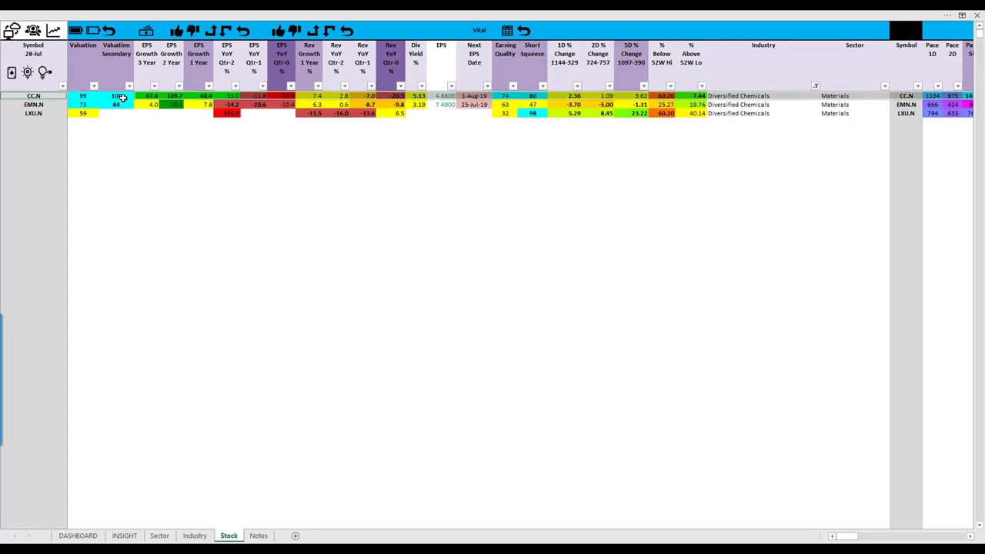
Step: Examine CC.N's valuation, EPS growth, earning quality, short squeeze and distance above the 52-week low, and bring up its charts in TradeStation
{"action": "left_click_drag", "start_coordinate": [122, 96], "coordinate": [87, 95]}
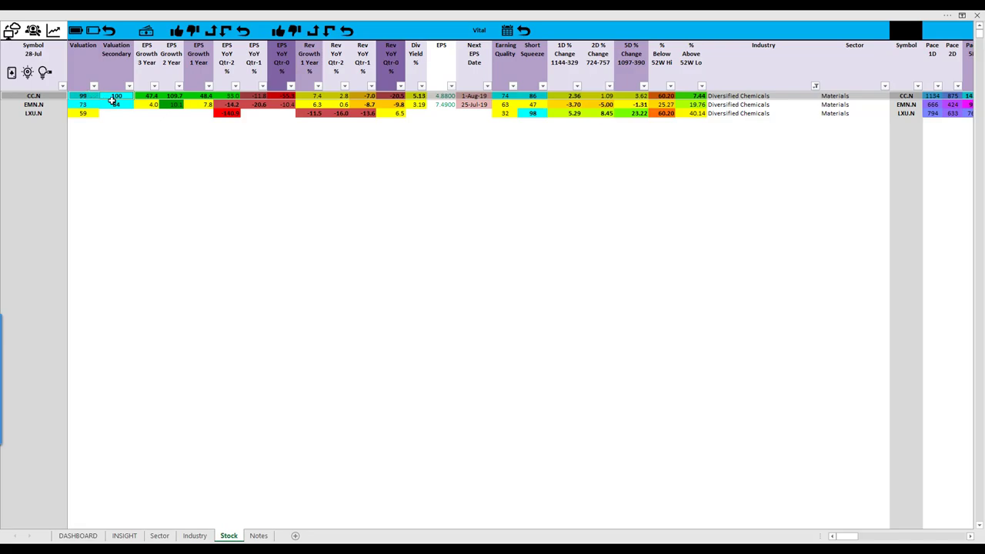
{"action": "left_click_drag", "start_coordinate": [148, 96], "coordinate": [194, 95]}
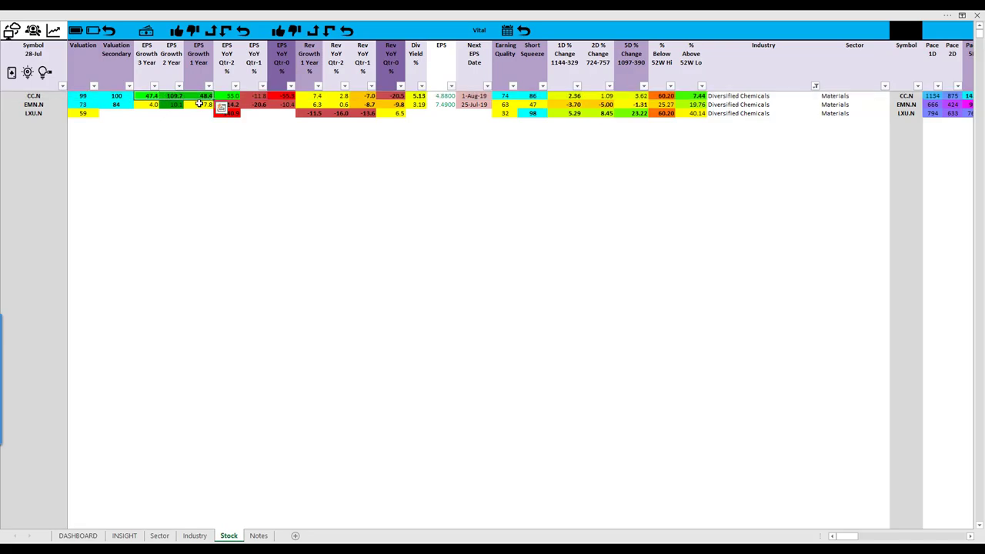
{"action": "left_click", "coordinate": [506, 97]}
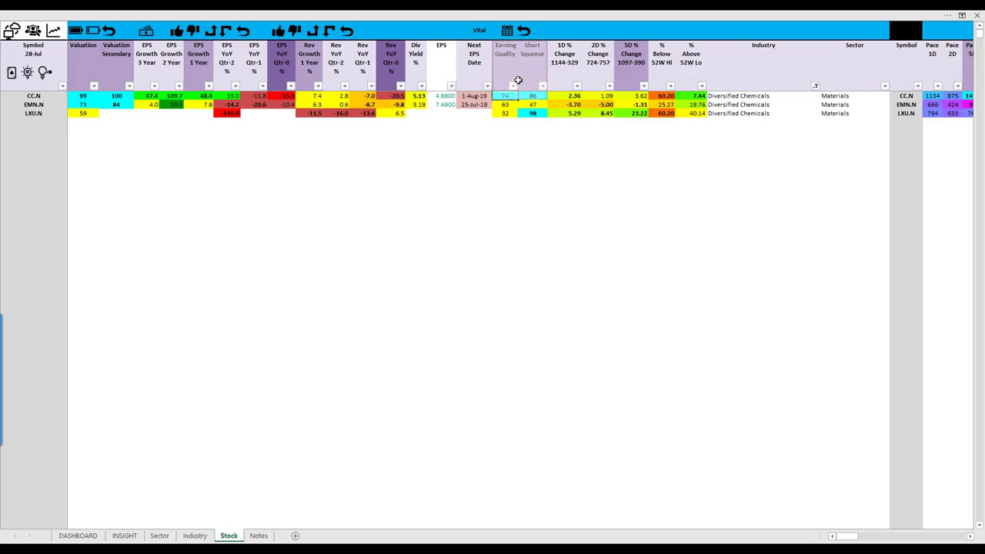
{"action": "left_click", "coordinate": [535, 96]}
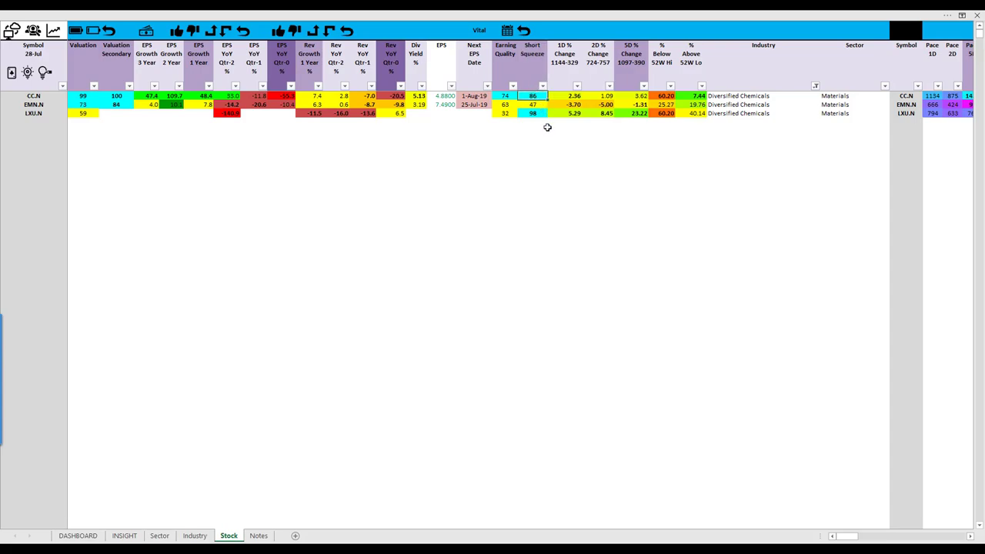
{"action": "left_click", "coordinate": [697, 96]}
{"action": "key", "text": "alt+Tab"}
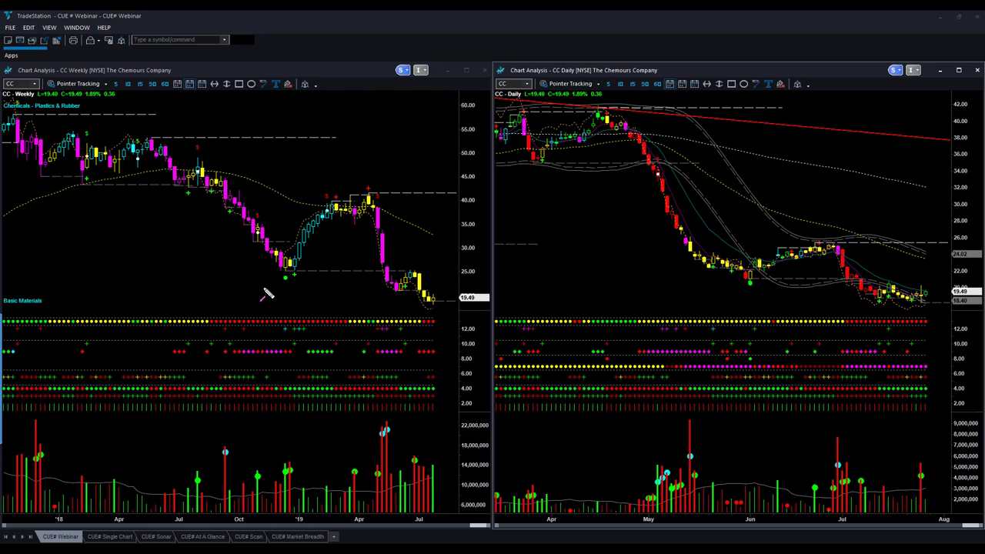
Step: Draw arrows on the CC weekly chart marking the late-2018 low, rebound, 2019 declines, broken support, latest bars and recent signal
{"action": "mouse_move", "coordinate": [264, 297]}
{"action": "left_mouse_down"}
{"action": "mouse_move", "coordinate": [254, 300]}
{"action": "mouse_move", "coordinate": [285, 289]}
{"action": "left_mouse_up"}
{"action": "mouse_move", "coordinate": [295, 271]}
{"action": "left_mouse_down"}
{"action": "mouse_move", "coordinate": [334, 227]}
{"action": "mouse_move", "coordinate": [368, 232]}
{"action": "mouse_move", "coordinate": [387, 308]}
{"action": "left_mouse_up"}
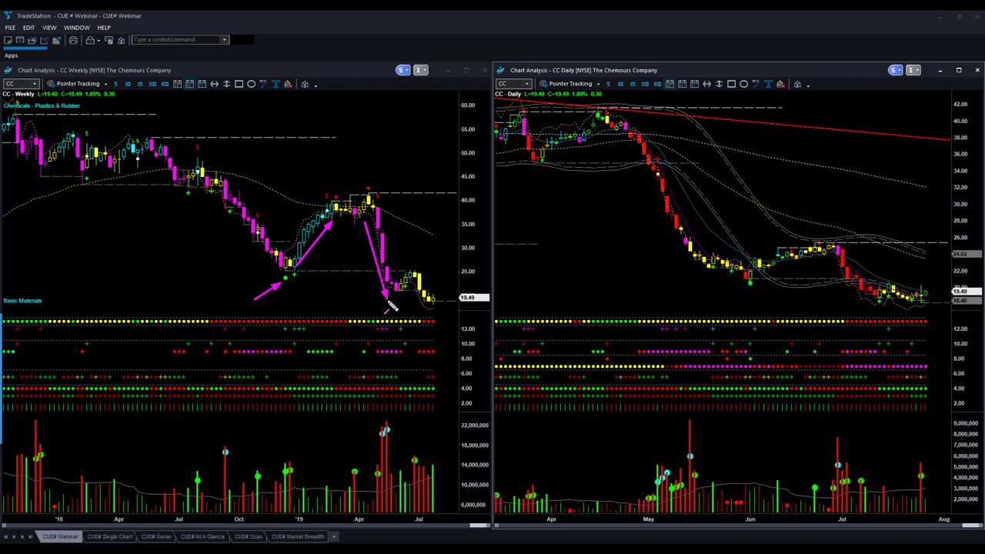
{"action": "left_click_drag", "start_coordinate": [326, 275], "coordinate": [383, 277]}
{"action": "mouse_move", "coordinate": [408, 273]}
{"action": "left_mouse_down"}
{"action": "mouse_move", "coordinate": [406, 264]}
{"action": "mouse_move", "coordinate": [413, 274]}
{"action": "mouse_move", "coordinate": [419, 264]}
{"action": "left_mouse_up"}
{"action": "left_click_drag", "start_coordinate": [416, 307], "coordinate": [423, 322]}
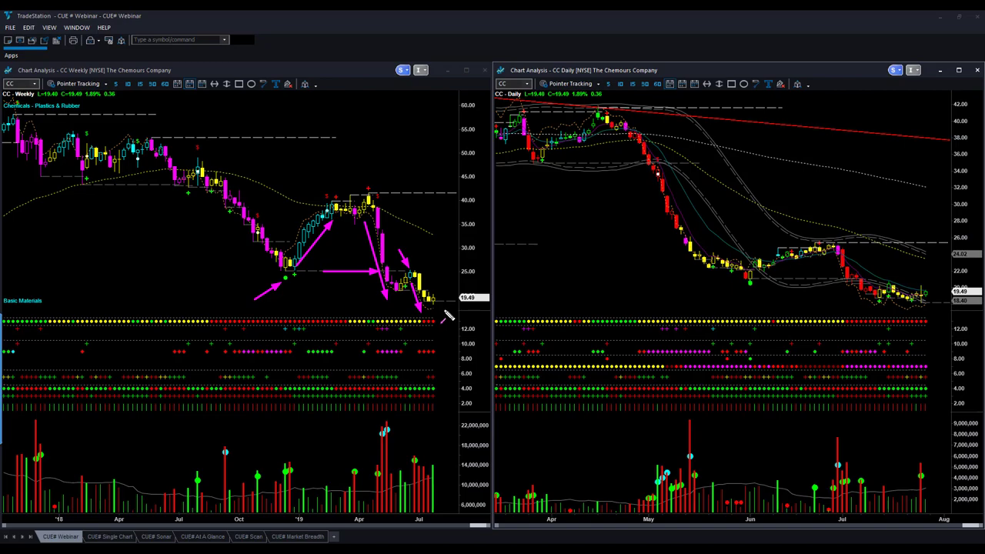
{"action": "left_click_drag", "start_coordinate": [425, 306], "coordinate": [460, 305]}
{"action": "left_click_drag", "start_coordinate": [456, 272], "coordinate": [444, 296]}
{"action": "left_click_drag", "start_coordinate": [449, 328], "coordinate": [405, 329]}
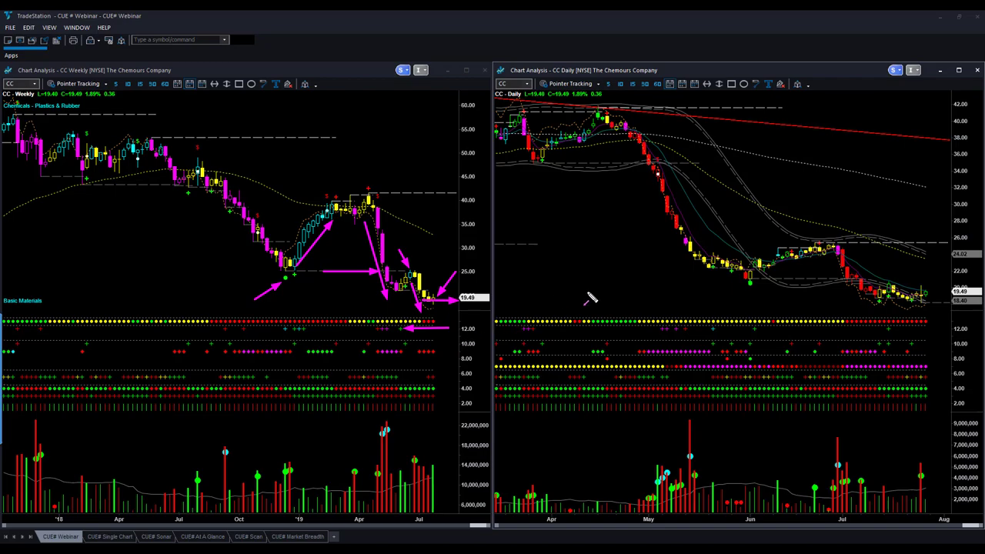
Step: Draw arrows on the CC daily chart marking the early-June low, June rebound, support level, early-July drop and July base
{"action": "left_click_drag", "start_coordinate": [718, 305], "coordinate": [751, 293]}
{"action": "left_click_drag", "start_coordinate": [762, 278], "coordinate": [832, 251]}
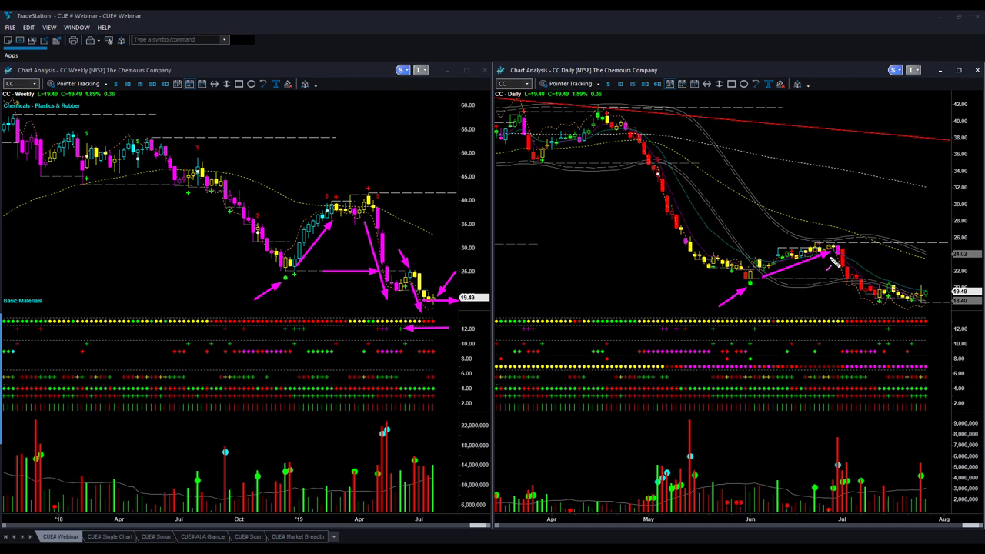
{"action": "left_click_drag", "start_coordinate": [832, 253], "coordinate": [854, 301]}
{"action": "left_click_drag", "start_coordinate": [762, 279], "coordinate": [832, 285]}
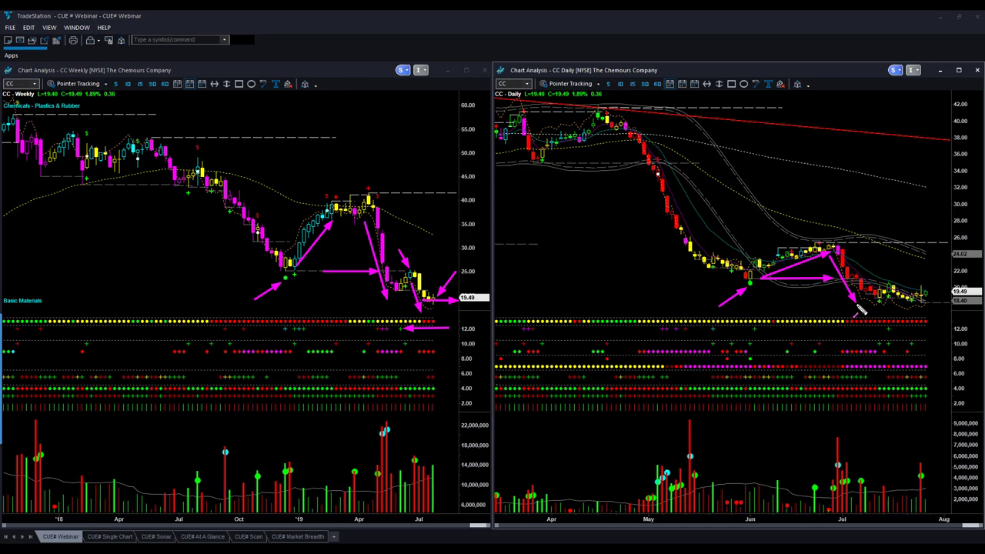
{"action": "left_click_drag", "start_coordinate": [862, 304], "coordinate": [927, 307]}
Step: Mark the CC daily chart's June and July indicator signals, the May decline and the latest bars with arrows, and clear all markings
{"action": "left_click_drag", "start_coordinate": [941, 328], "coordinate": [900, 331]}
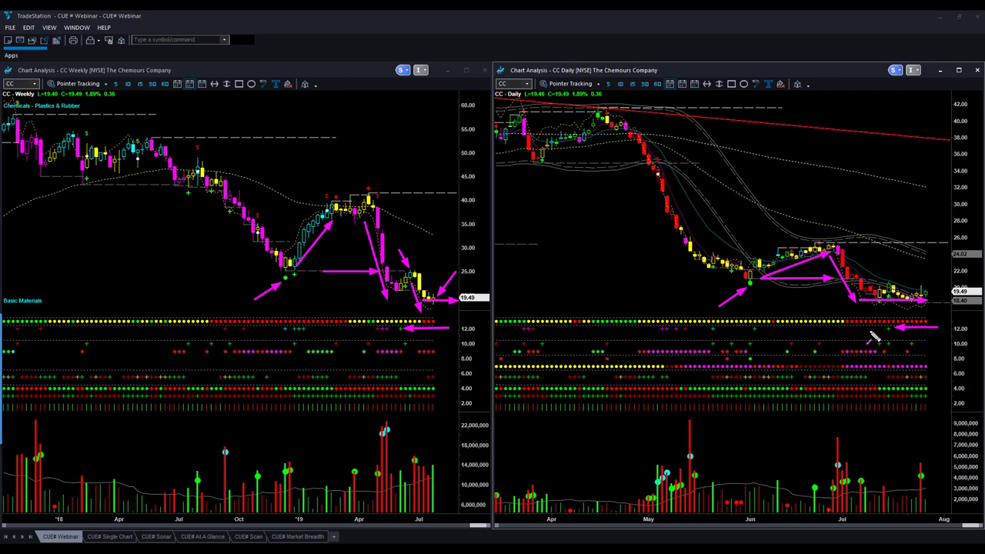
{"action": "left_click_drag", "start_coordinate": [796, 329], "coordinate": [758, 330]}
{"action": "left_click_drag", "start_coordinate": [747, 305], "coordinate": [750, 290]}
{"action": "mouse_move", "coordinate": [954, 356]}
{"action": "left_mouse_down"}
{"action": "mouse_move", "coordinate": [932, 378]}
{"action": "mouse_move", "coordinate": [943, 361]}
{"action": "mouse_move", "coordinate": [931, 366]}
{"action": "left_mouse_up"}
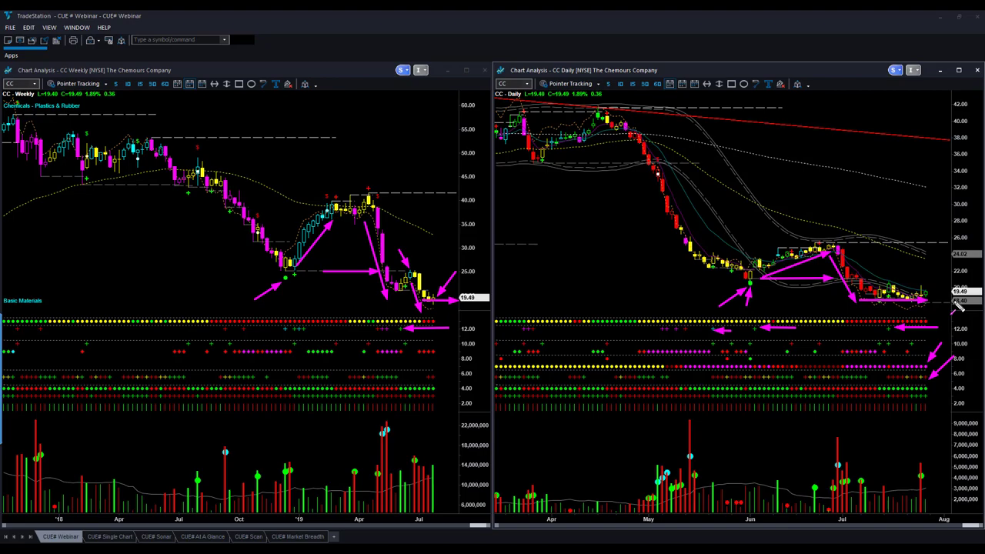
{"action": "left_click_drag", "start_coordinate": [600, 148], "coordinate": [724, 295]}
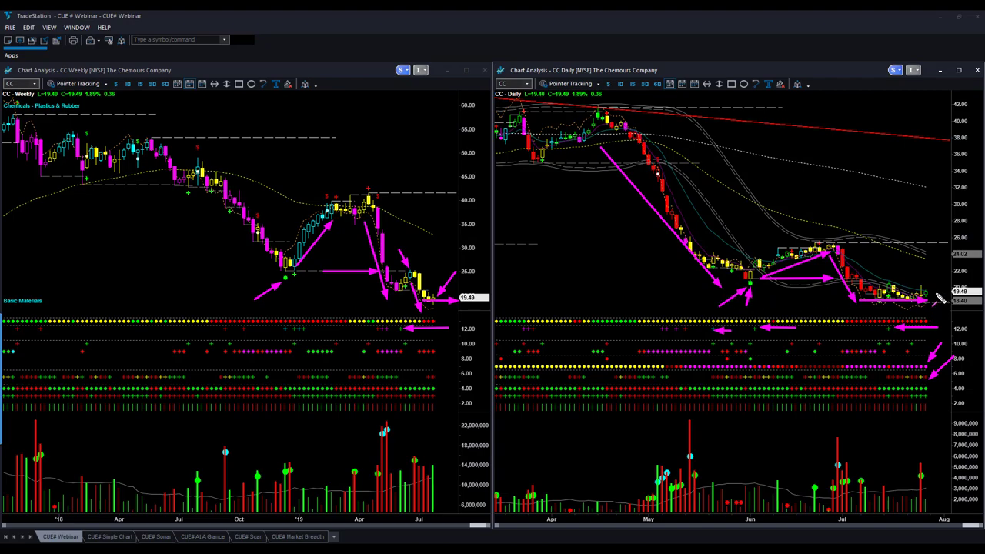
{"action": "left_click_drag", "start_coordinate": [927, 297], "coordinate": [946, 271]}
{"action": "left_click_drag", "start_coordinate": [964, 394], "coordinate": [930, 381]}
{"action": "key", "text": "e"}
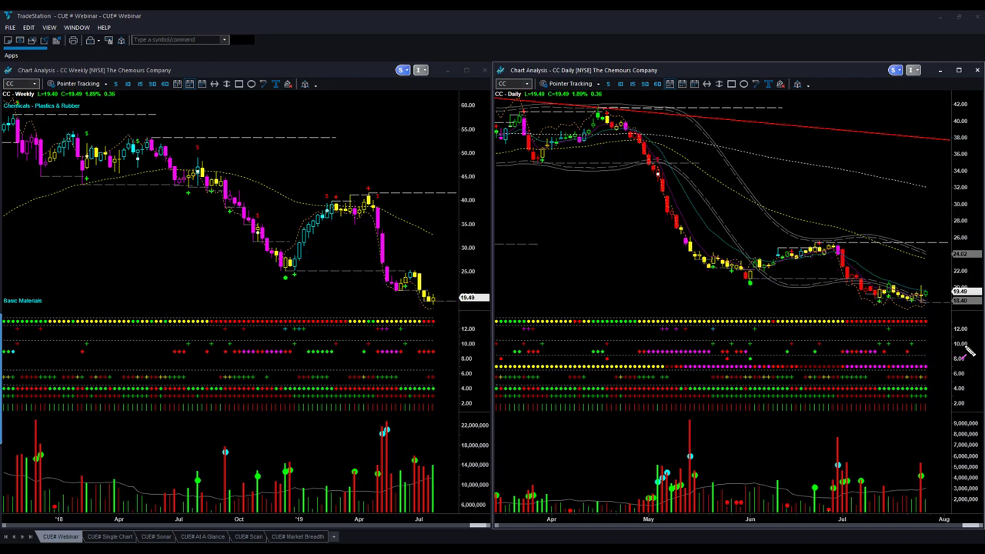
Step: Open the CUE# Single Chart workspace for CC and mark the lower band and upper band near the latest daily bars with arrows
{"action": "left_click", "coordinate": [116, 537]}
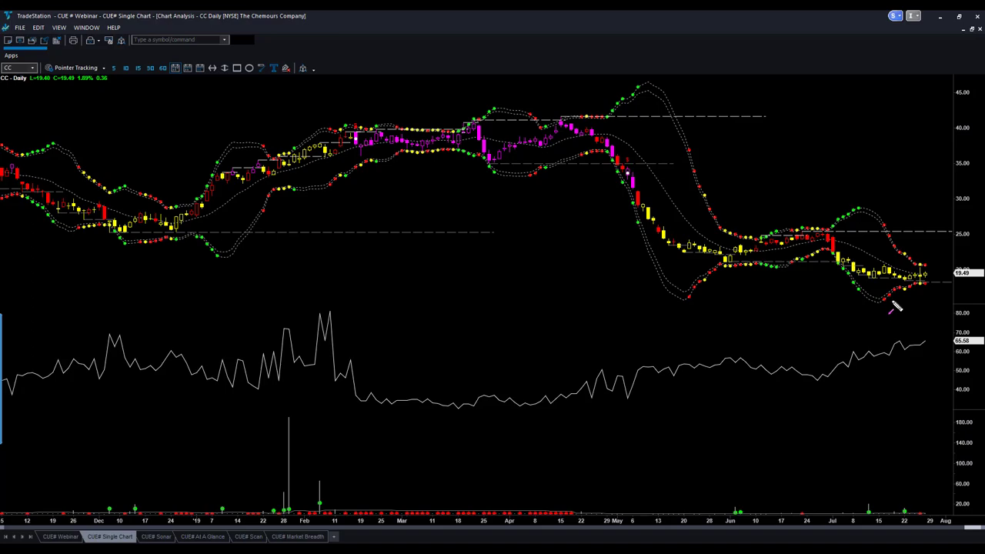
{"action": "left_click_drag", "start_coordinate": [892, 305], "coordinate": [921, 296]}
{"action": "mouse_move", "coordinate": [899, 239]}
{"action": "left_mouse_down"}
{"action": "mouse_move", "coordinate": [925, 262]}
{"action": "mouse_move", "coordinate": [952, 247]}
{"action": "left_mouse_up"}
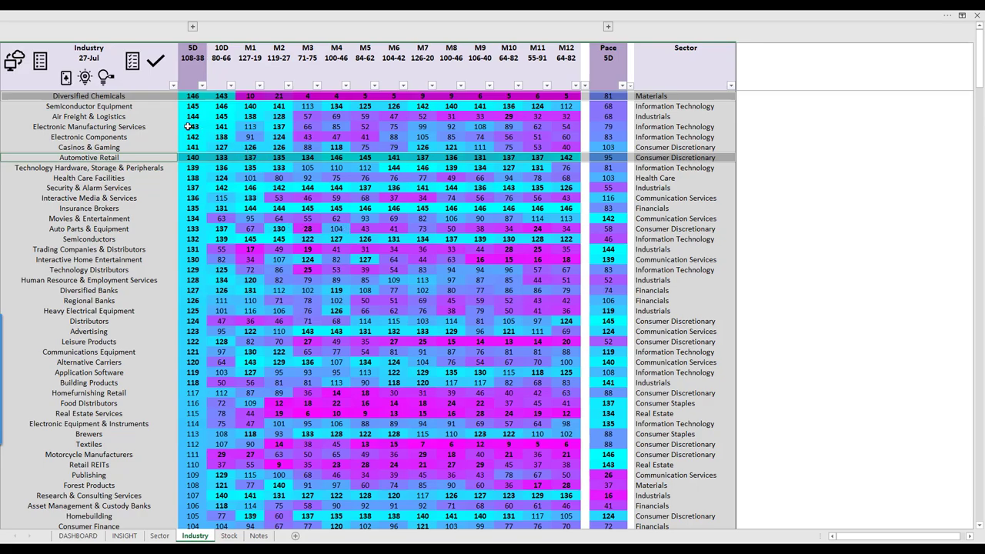
Step: Sort the Excel workbook's Industry sheet by 5D rank in ascending order and select the 5D values of the first 15 industries
{"action": "left_click", "coordinate": [143, 136]}
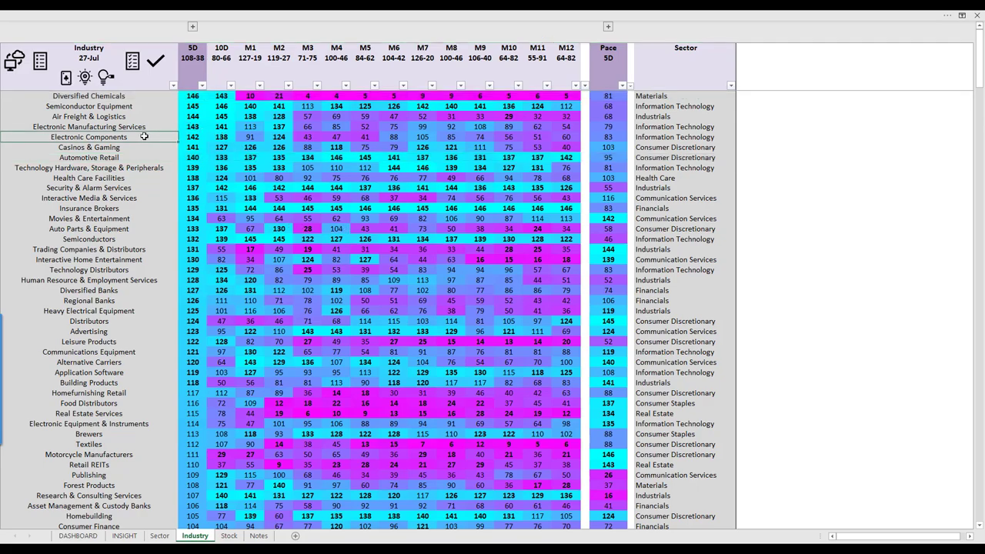
{"action": "left_click", "coordinate": [190, 57]}
{"action": "left_click", "coordinate": [191, 58]}
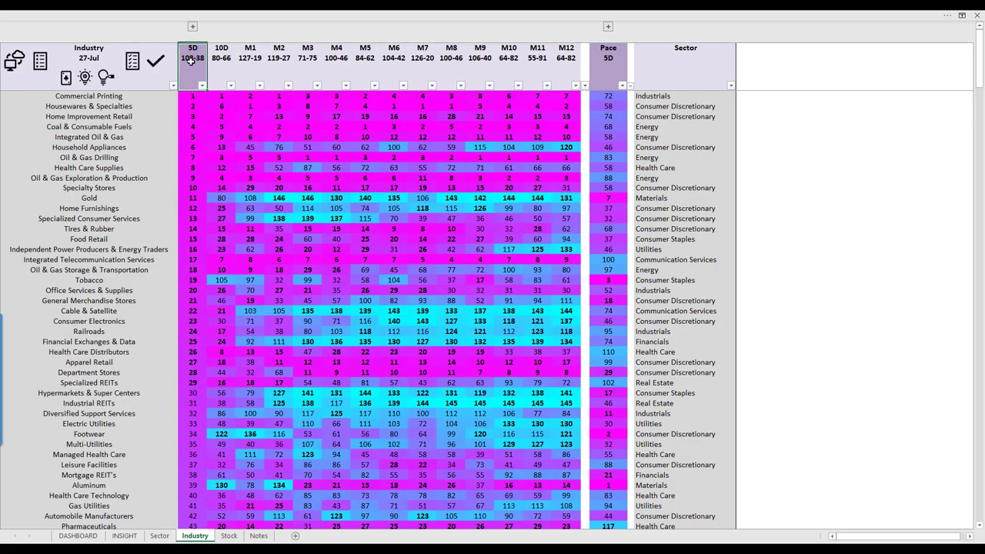
{"action": "left_click_drag", "start_coordinate": [189, 97], "coordinate": [193, 243]}
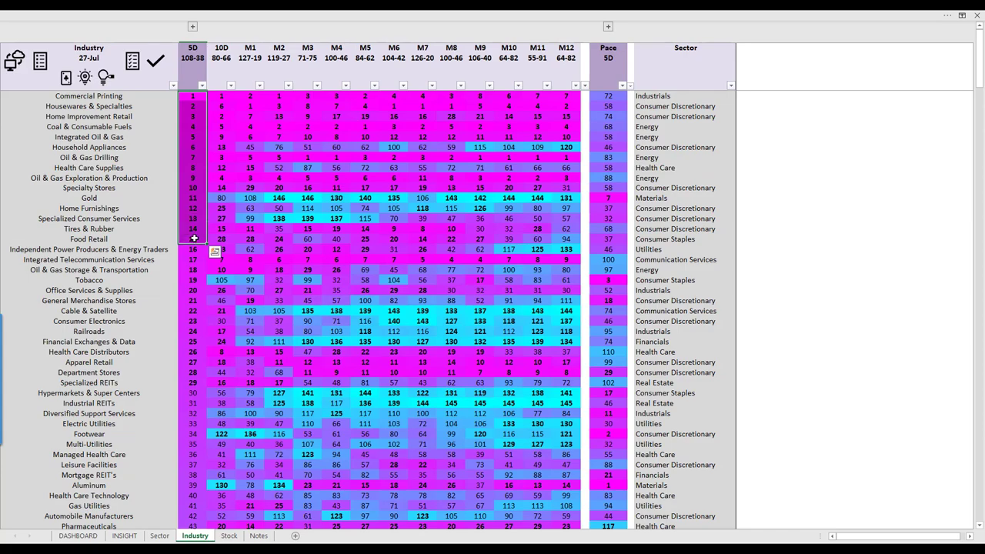
Step: Sort the industries by Pace 5D in ascending order, select the Pace values of the first 17 rows, and select the Tobacco industry
{"action": "left_click", "coordinate": [608, 67]}
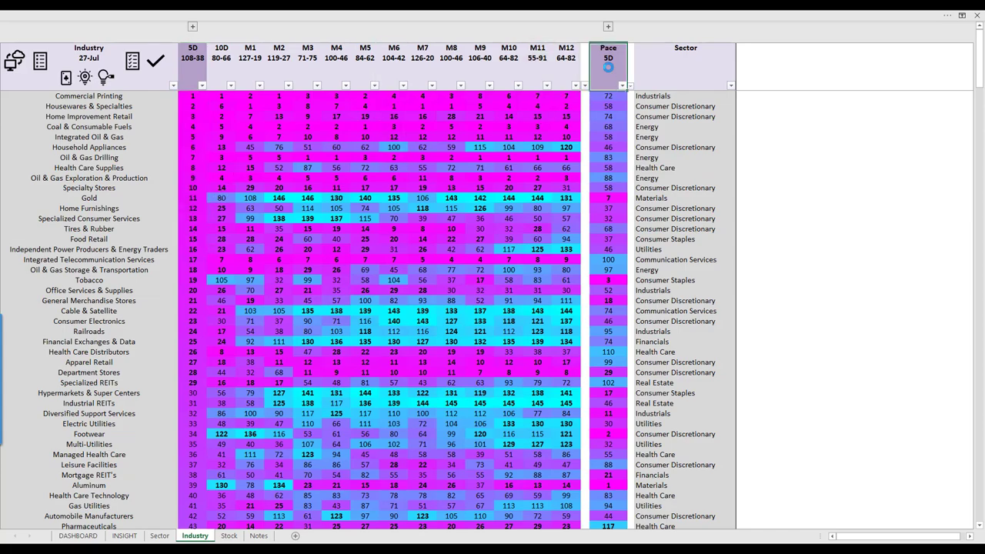
{"action": "left_click", "coordinate": [608, 67]}
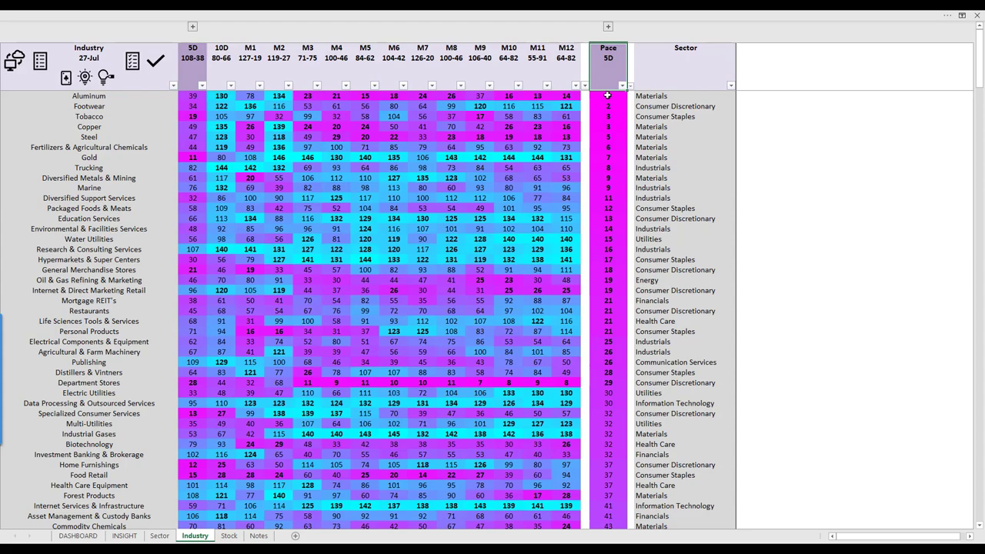
{"action": "left_click_drag", "start_coordinate": [608, 97], "coordinate": [612, 255]}
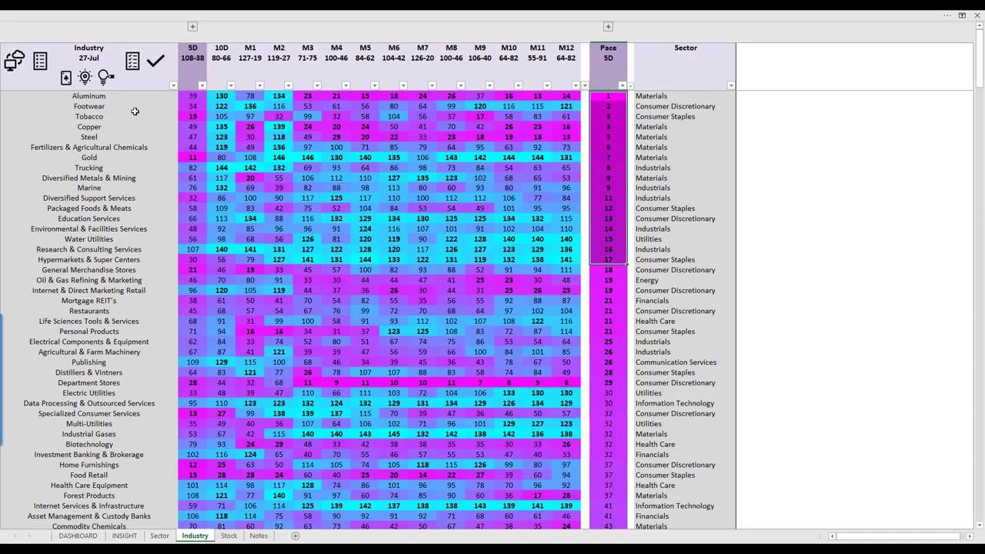
{"action": "left_click", "coordinate": [135, 113]}
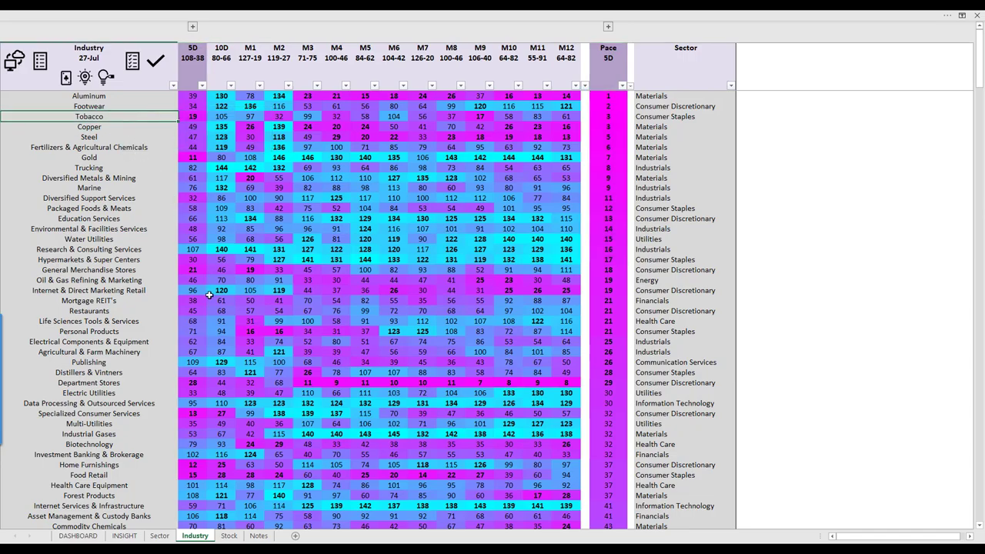